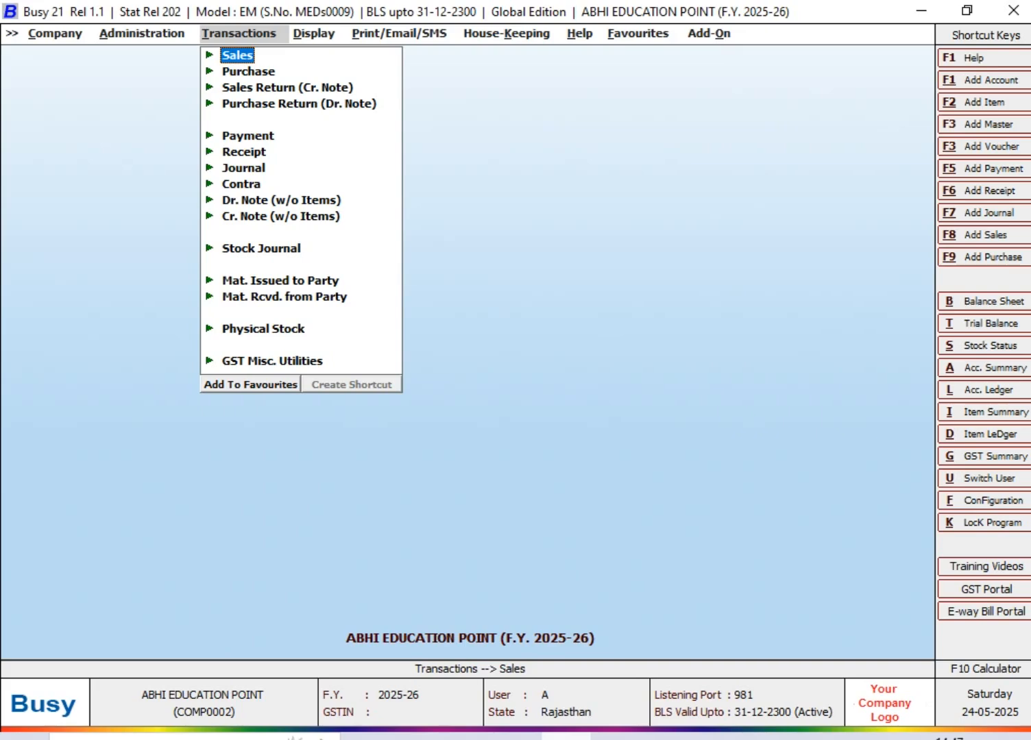
- Open the Inventory section of the Features / Options configuration
{"action": "key", "text": "Left"}
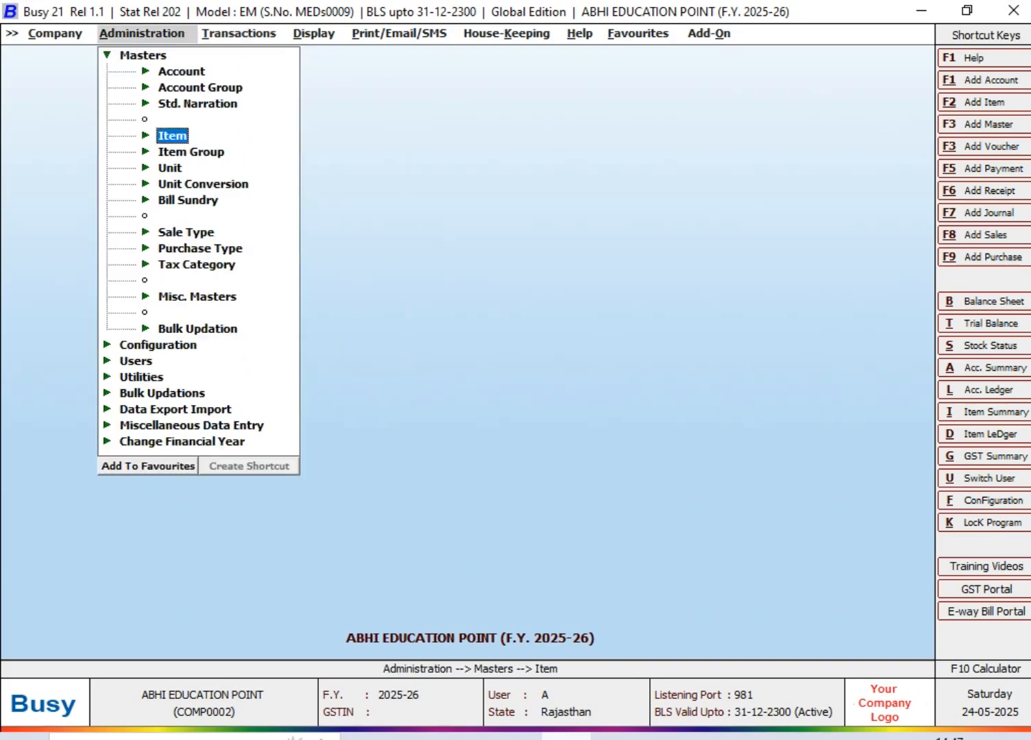
{"action": "key", "text": "Left"}
{"action": "key", "text": "Left"}
{"action": "key", "text": "Down"}
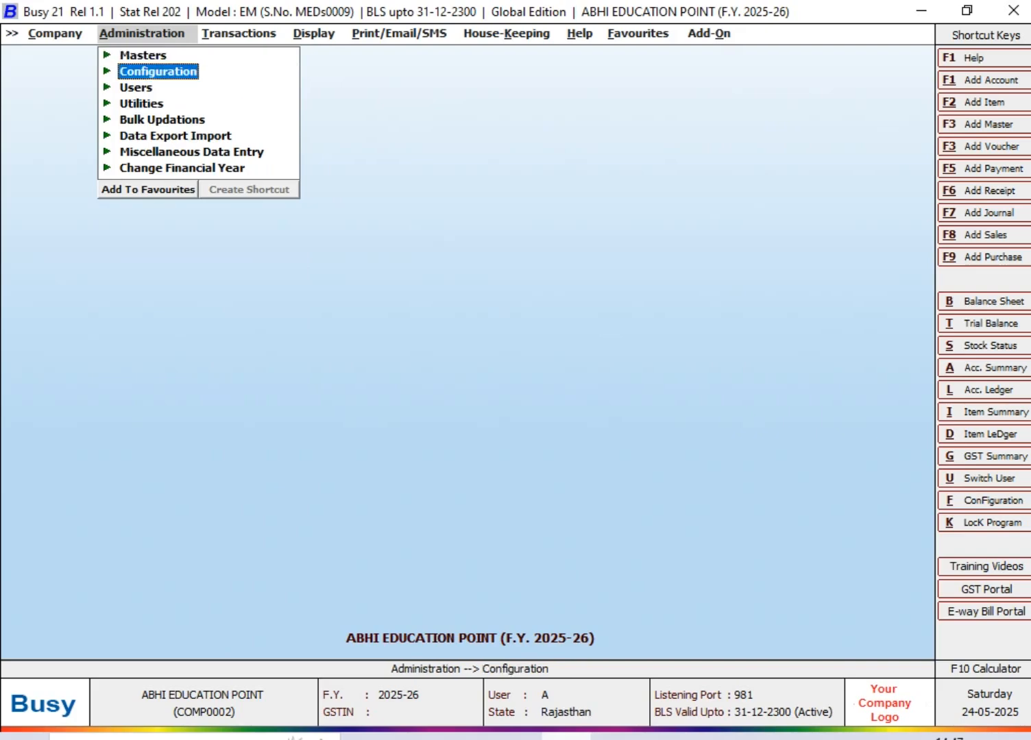
{"action": "key", "text": "Right"}
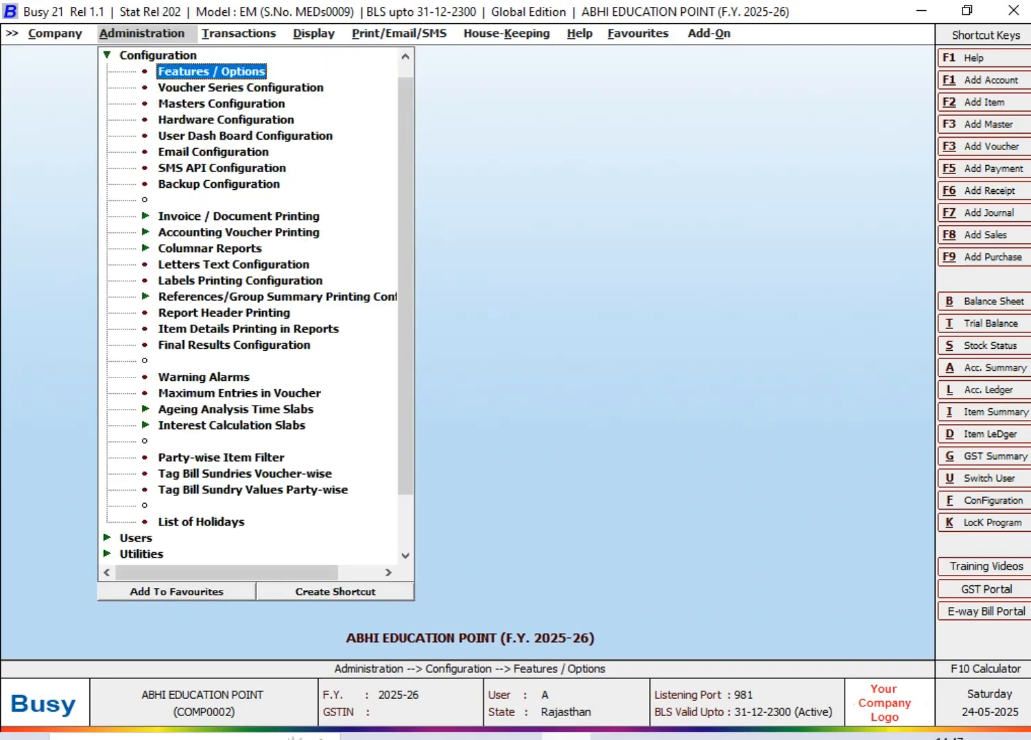
{"action": "key", "text": "Return"}
{"action": "key", "text": "Down"}
{"action": "key", "text": "Down"}
{"action": "key", "text": "Down"}
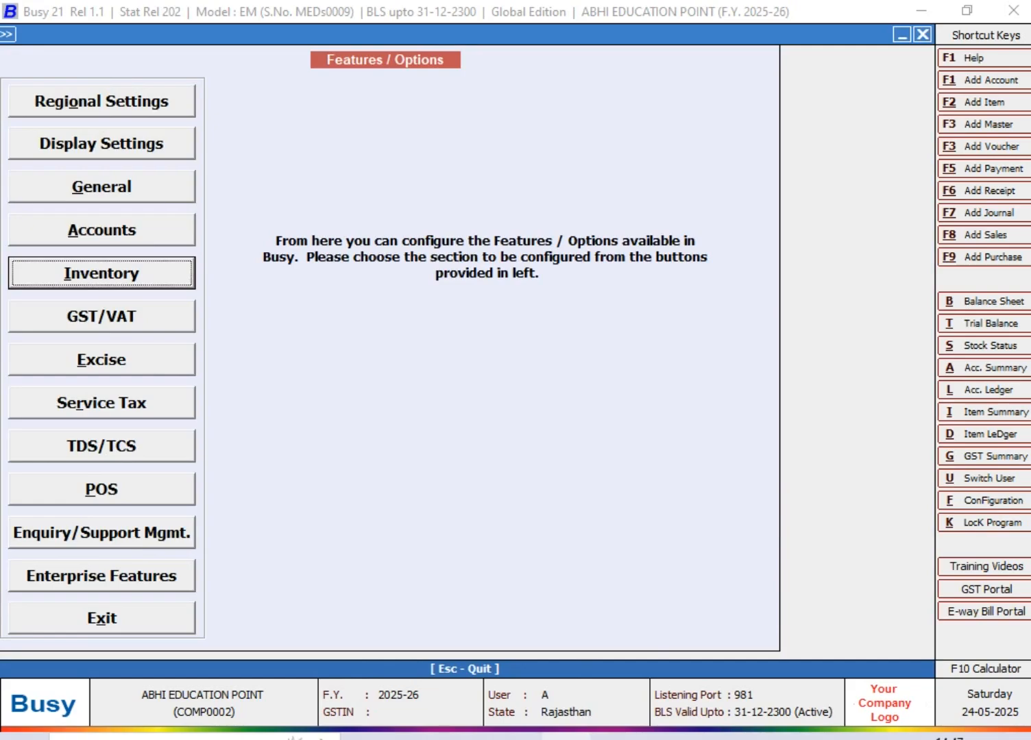
{"action": "key", "text": "Return"}
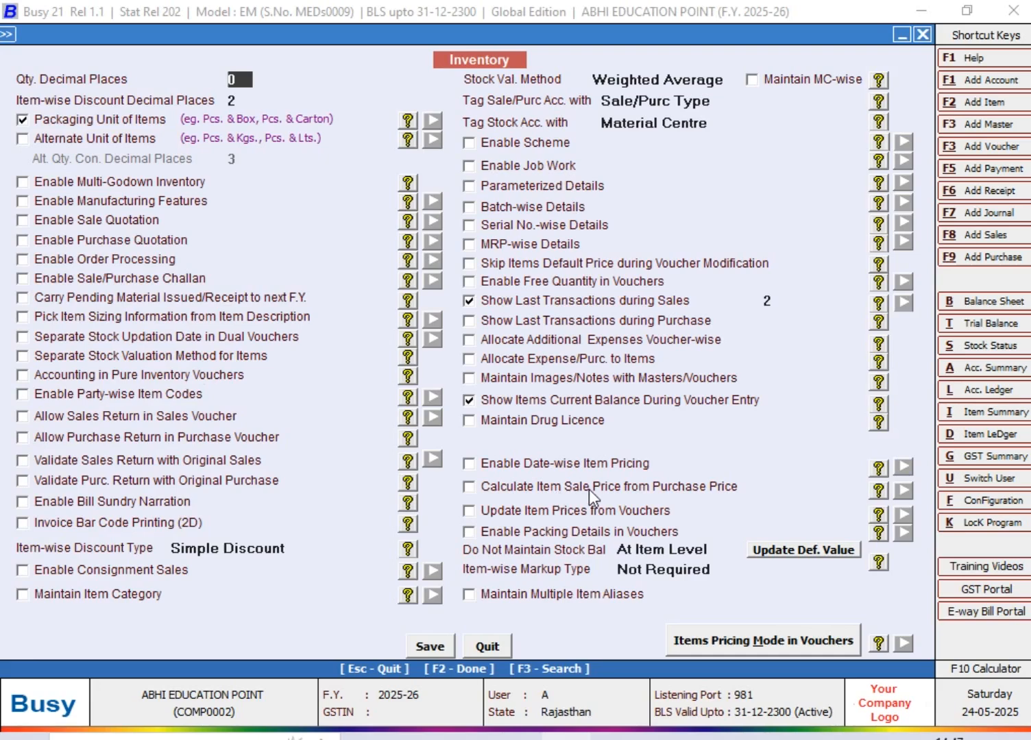
- Enable Calculate Item Sale Price from Purchase Price with Show Sales Price at the time of Voucher Saving, then save the inventory settings
{"action": "left_click", "coordinate": [644, 489]}
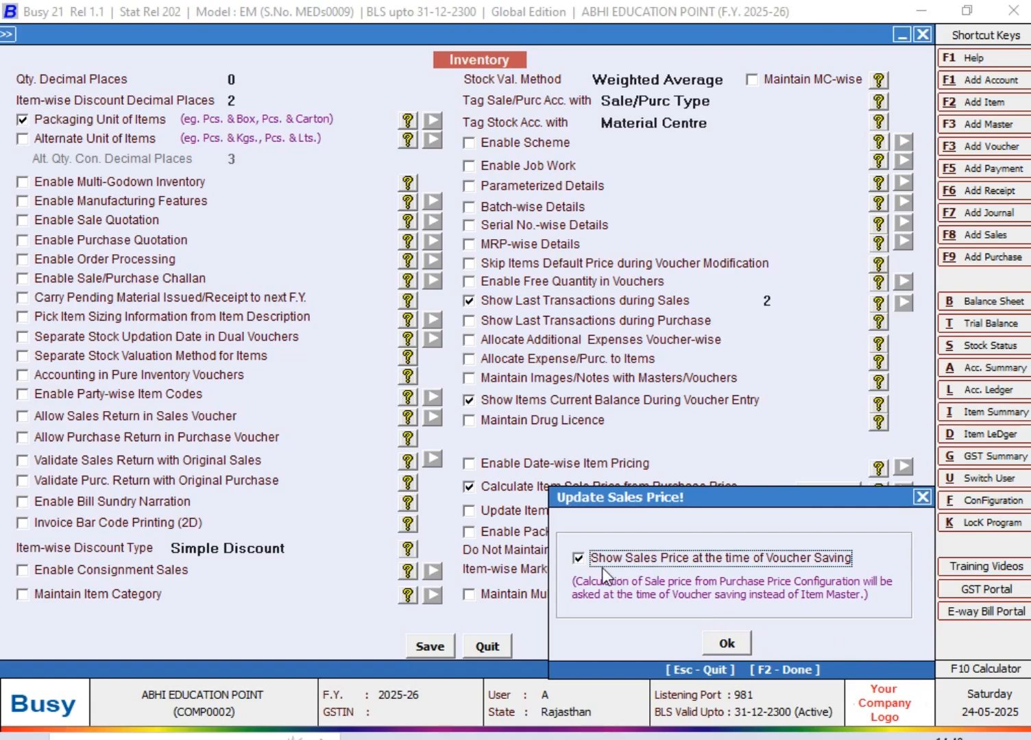
{"action": "left_click", "coordinate": [725, 643]}
{"action": "left_click", "coordinate": [446, 647]}
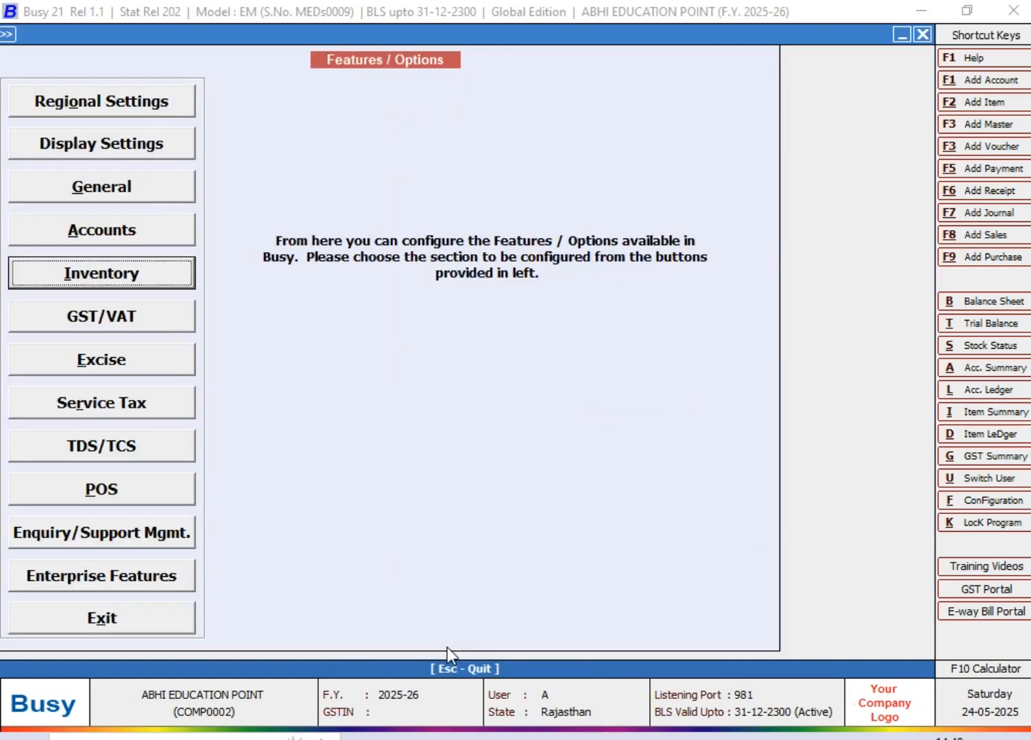
{"action": "key", "text": "Escape"}
{"action": "key", "text": "Escape"}
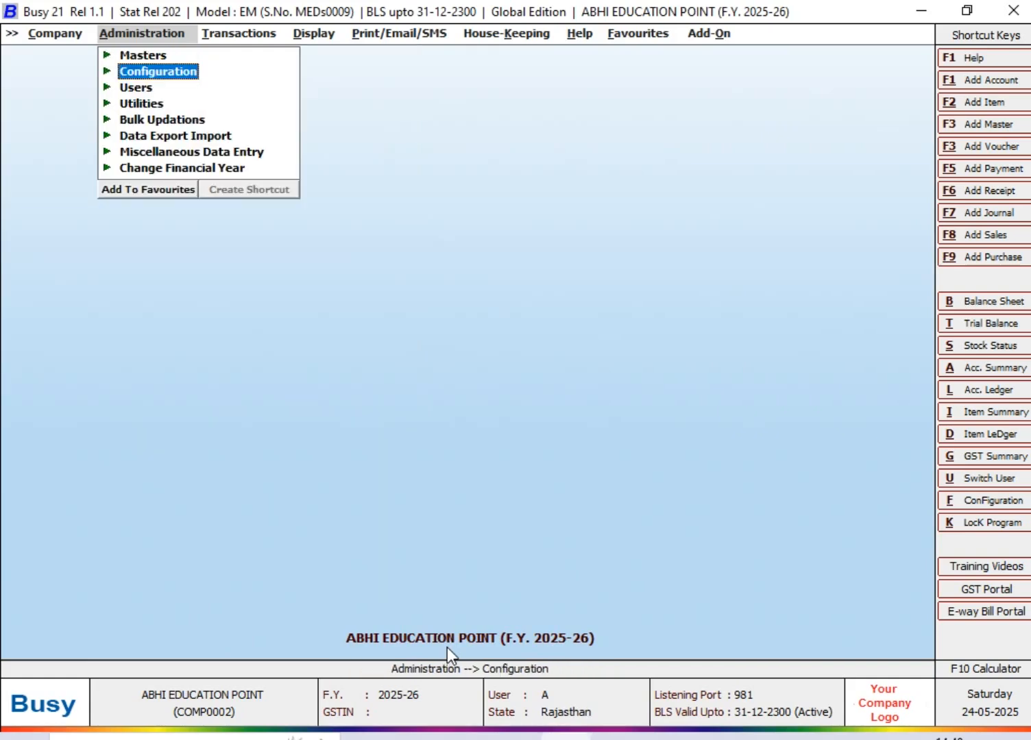
- Start a new purchase voucher in the Main series, dated 01-04-2025, with voucher number 1
{"action": "key", "text": "Right"}
{"action": "key", "text": "Down"}
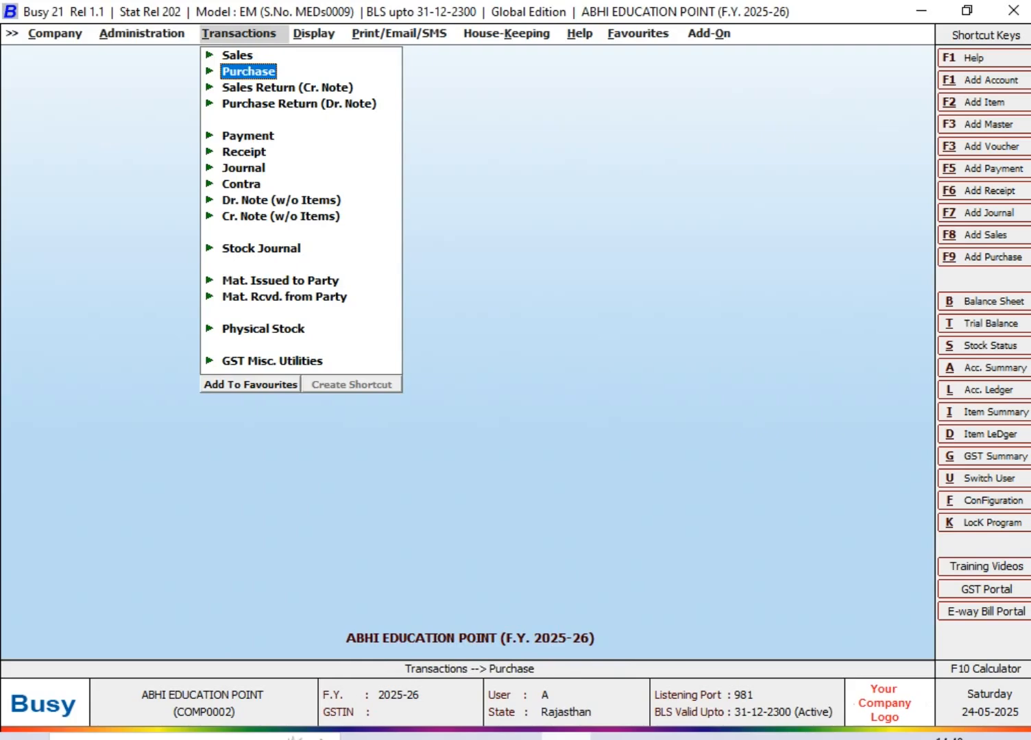
{"action": "key", "text": "Return"}
{"action": "key", "text": "Return"}
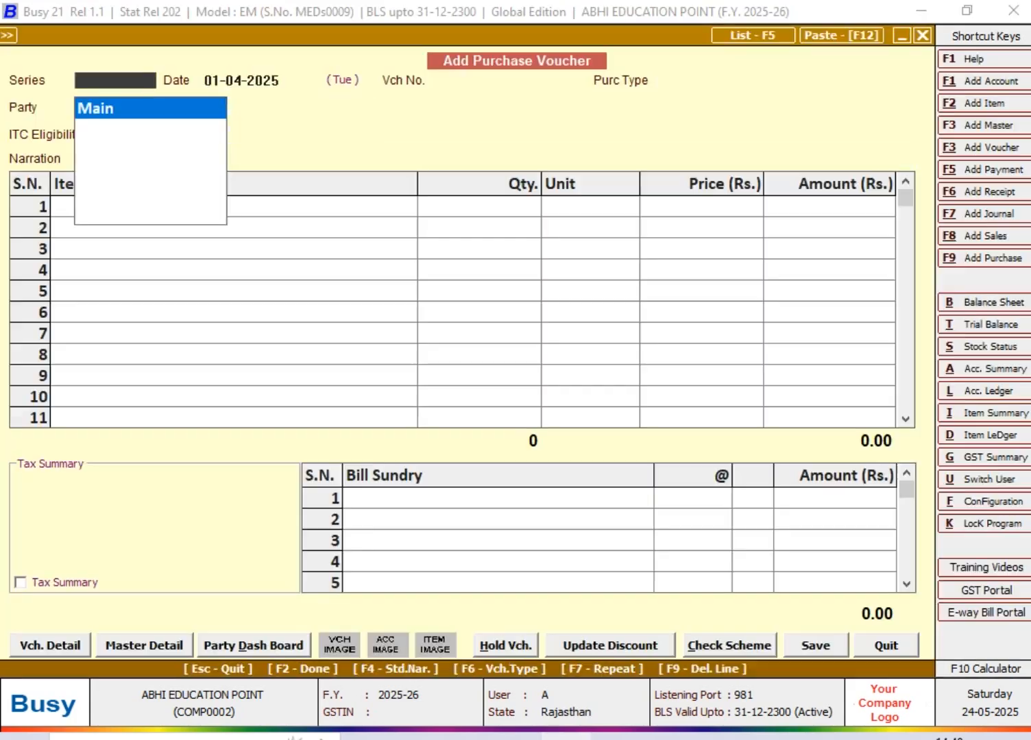
{"action": "key", "text": "Return"}
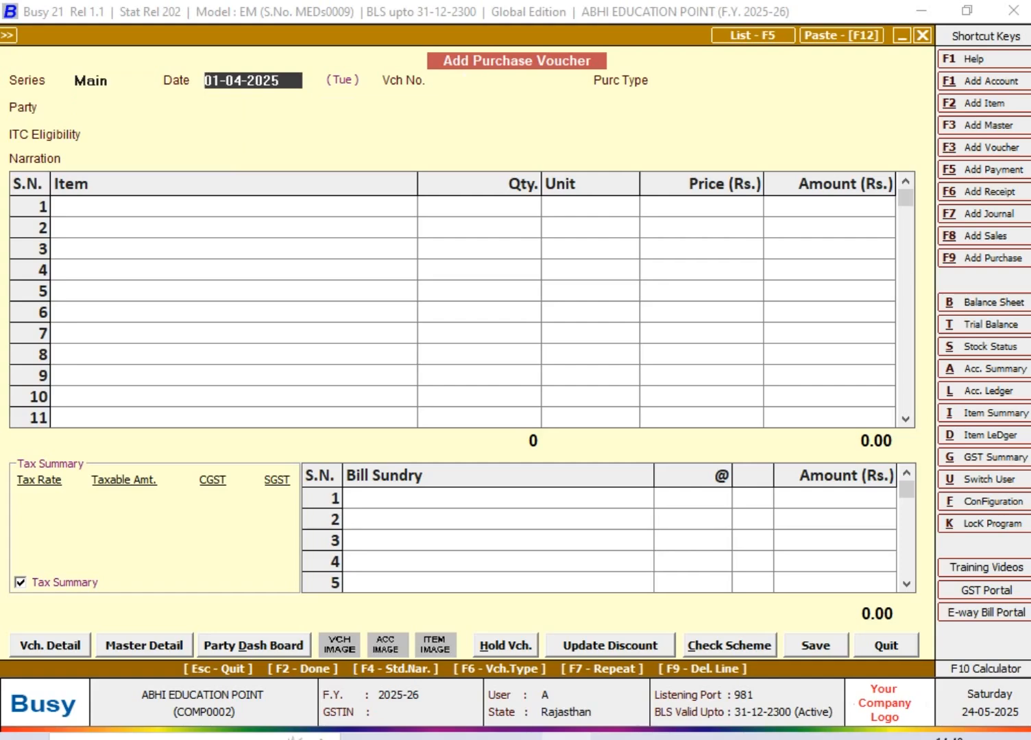
{"action": "key", "text": "Return"}
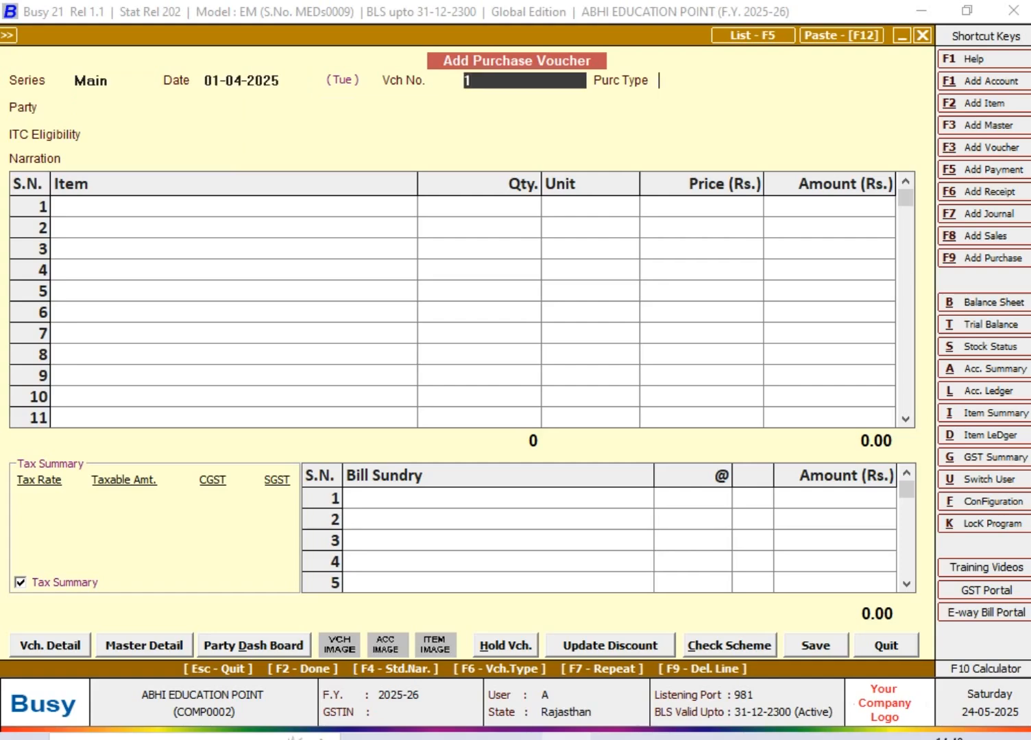
{"action": "key", "text": "Return"}
- Set the voucher's purchase type to L/GST-MultiRate
{"action": "type", "text": "L"}
{"action": "key", "text": "Down"}
{"action": "key", "text": "Down"}
{"action": "key", "text": "Down"}
{"action": "key", "text": "Down"}
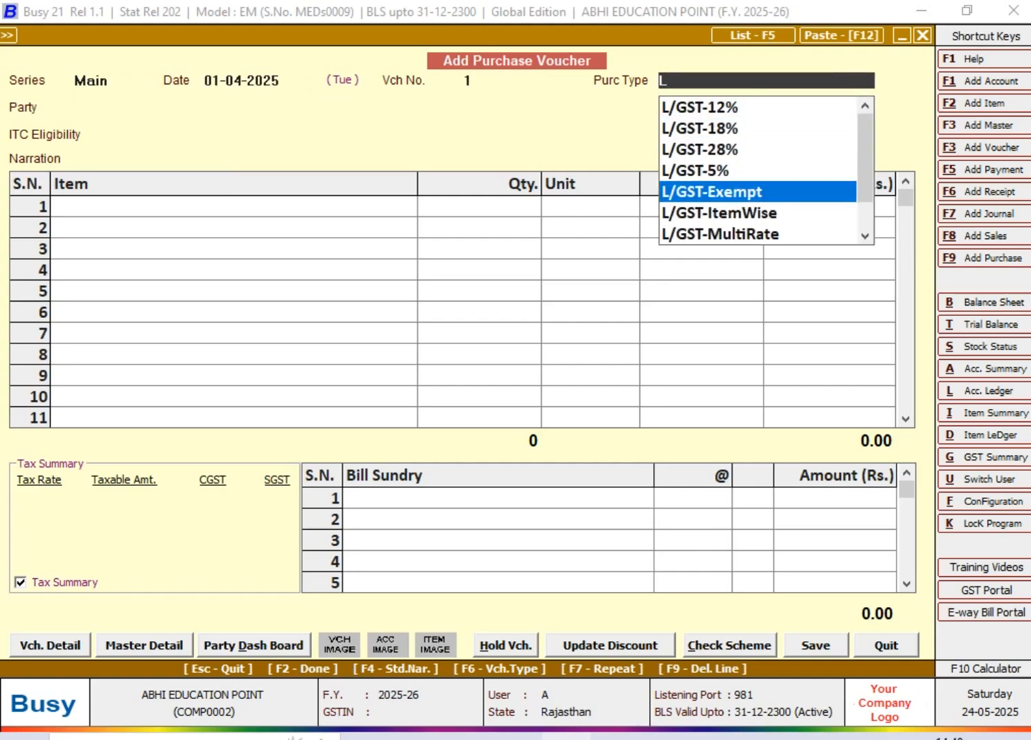
{"action": "key", "text": "Down"}
{"action": "key", "text": "Down"}
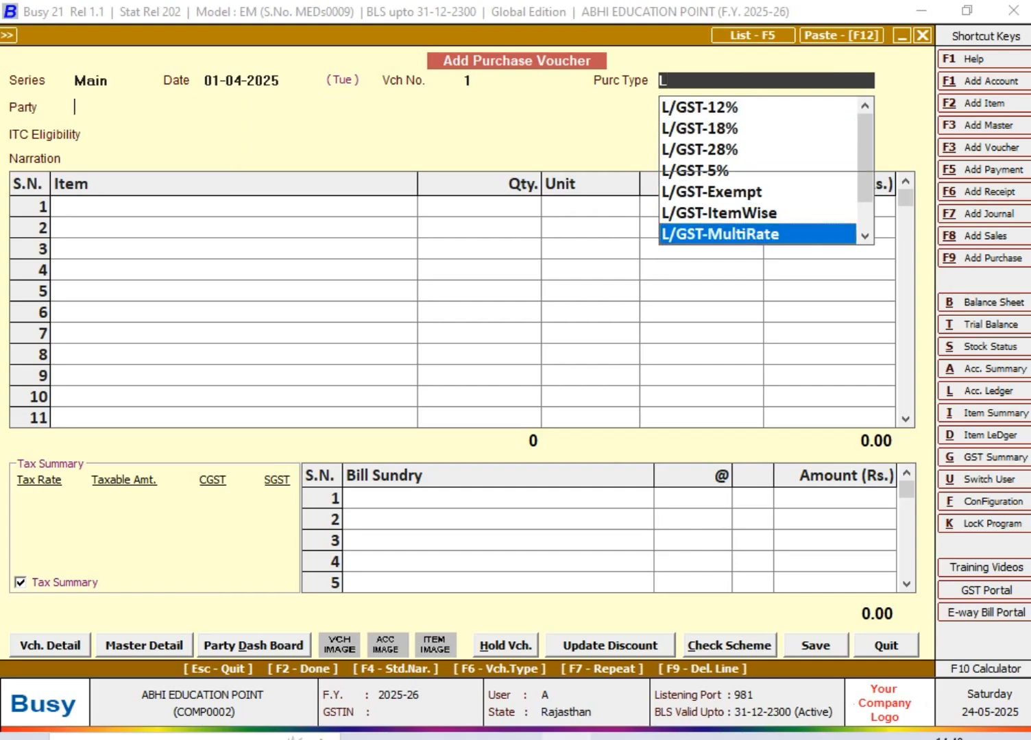
{"action": "key", "text": "Return"}
- Set the voucher's party to the first listed Sundry Creditors purchase party and accept Input Goods/Services as ITC eligibility
{"action": "type", "text": "MR"}
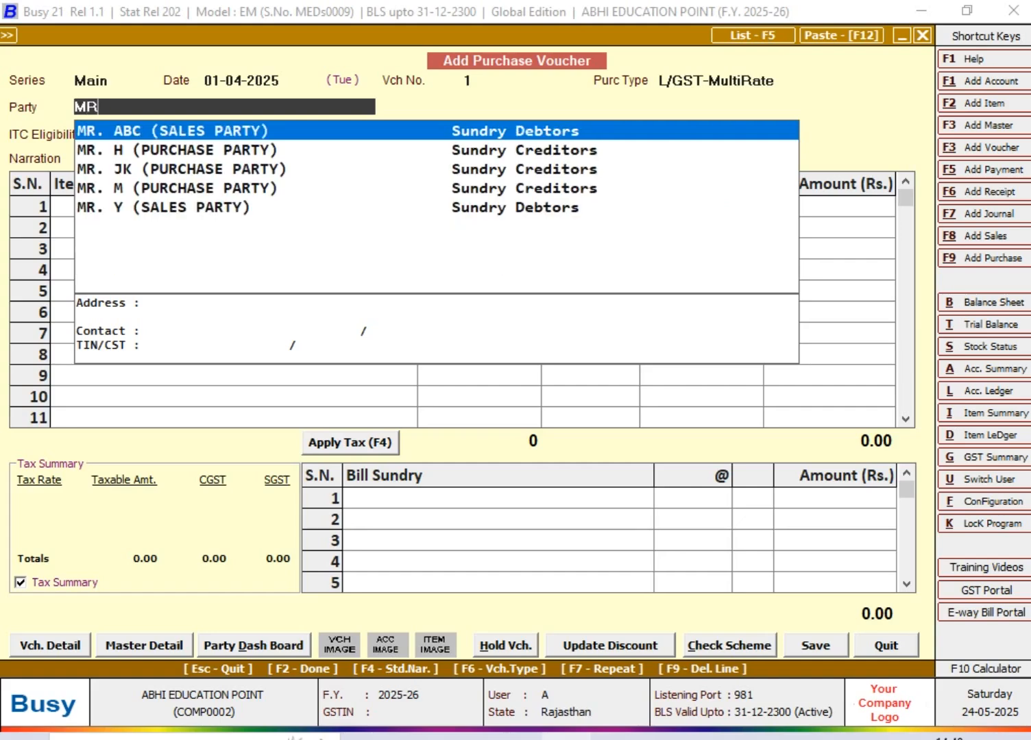
{"action": "key", "text": "Down"}
{"action": "key", "text": "Return"}
{"action": "key", "text": "Return"}
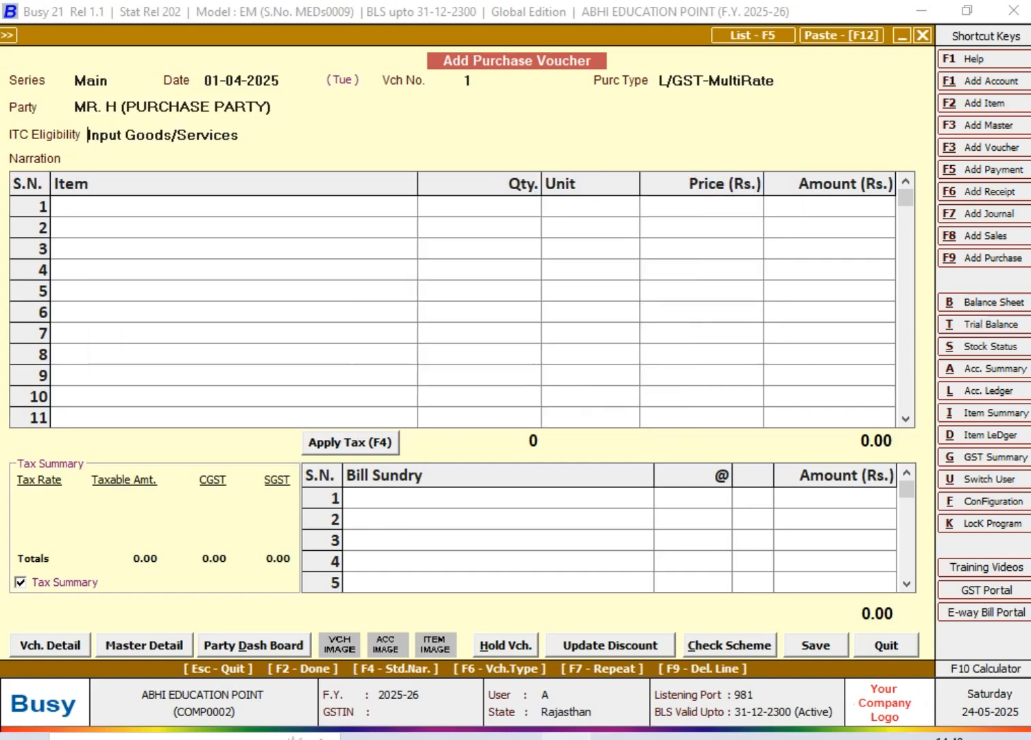
- Enter APPLE FRUIT as the first item with quantity 100 and price Rs. 50
{"action": "type", "text": "a"}
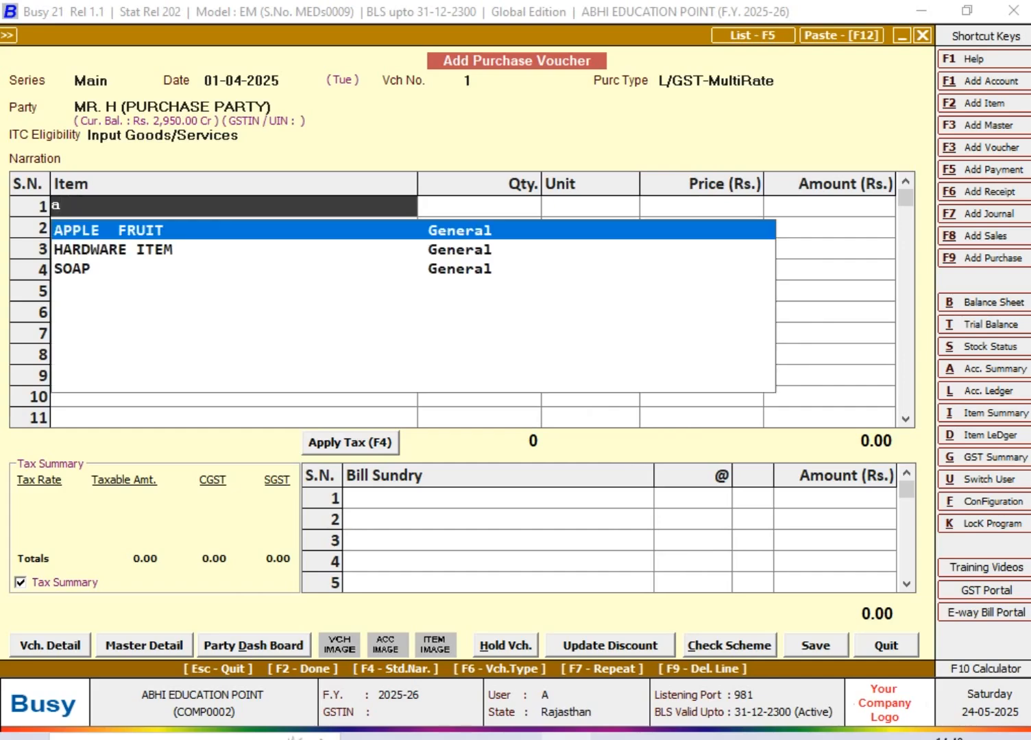
{"action": "key", "text": "Return"}
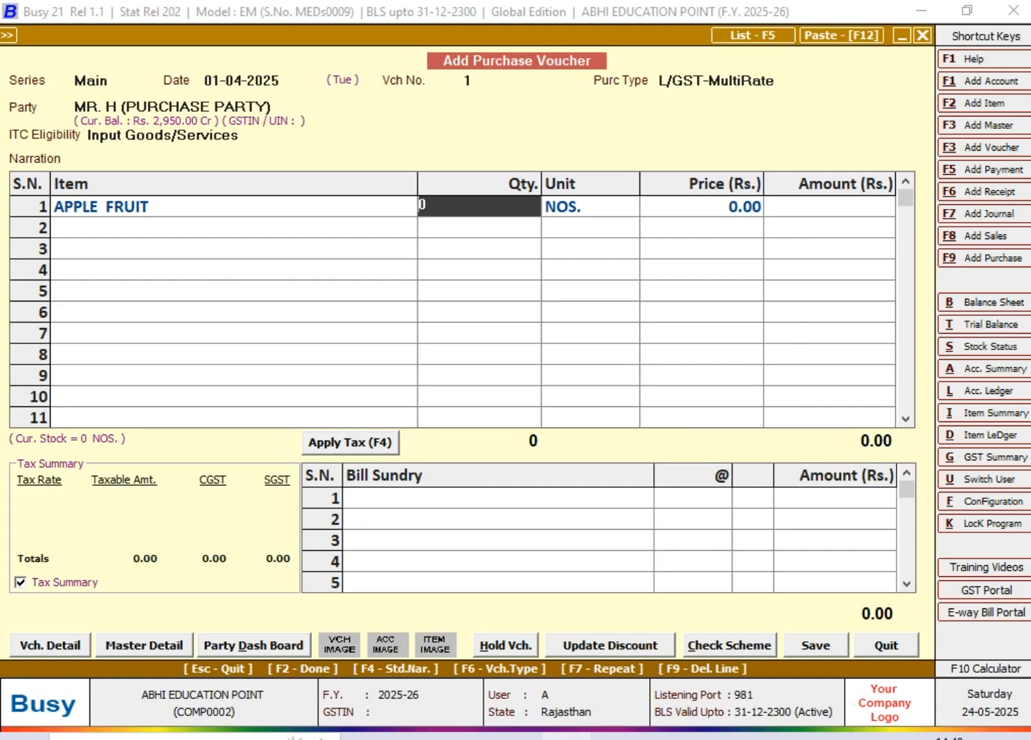
{"action": "type", "text": "100"}
{"action": "key", "text": "Return"}
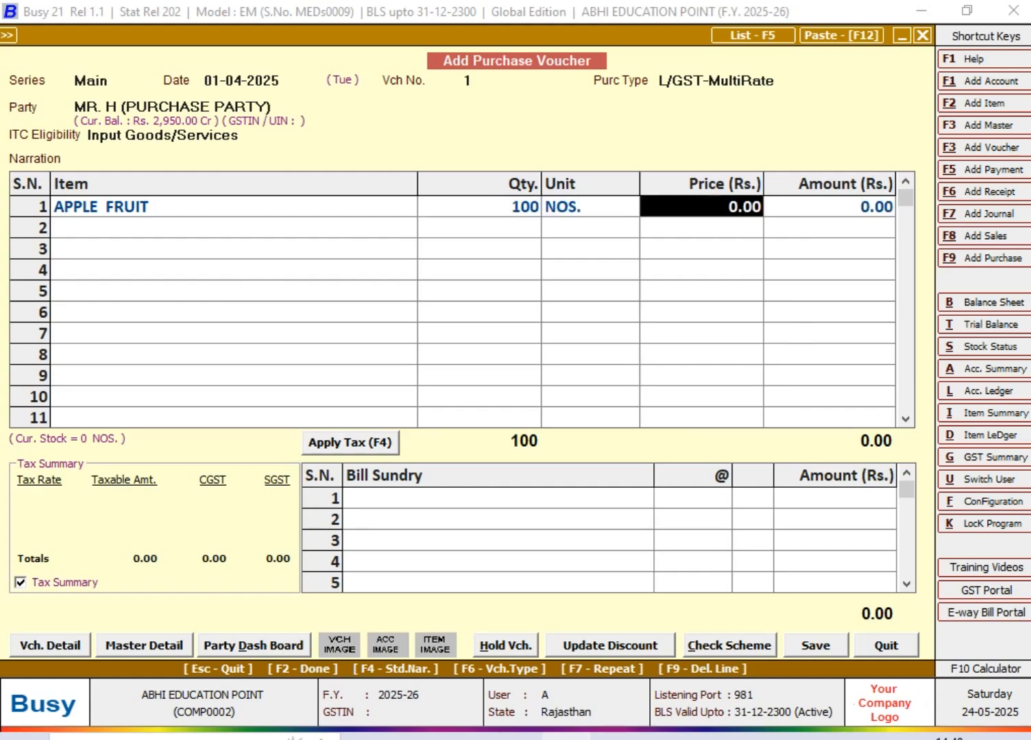
{"action": "type", "text": "50"}
{"action": "key", "text": "Return"}
{"action": "key", "text": "Return"}
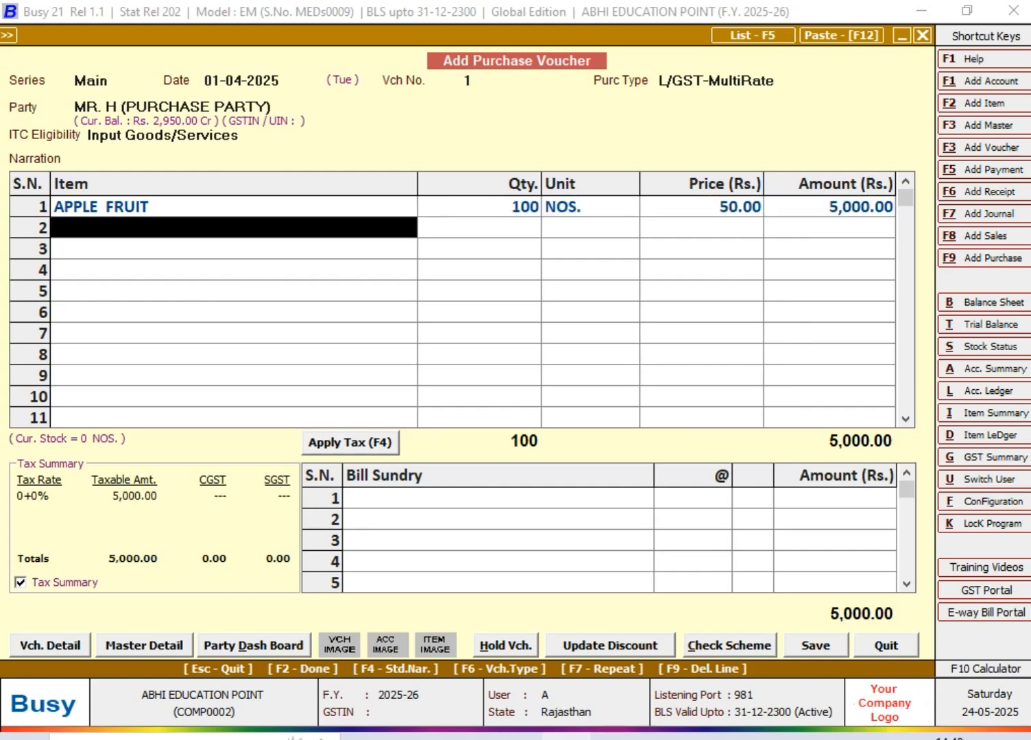
- Add CGST and SGST bill sundries at 9% each to the purchase voucher
{"action": "key", "text": "Return"}
{"action": "type", "text": "cg"}
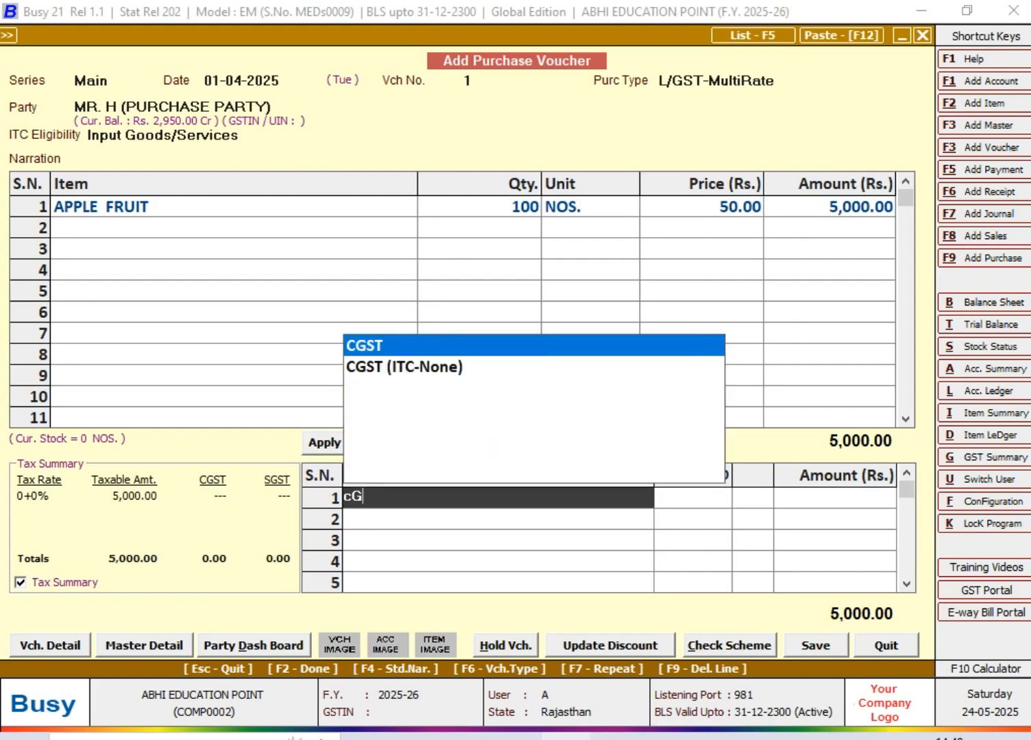
{"action": "key", "text": "Return"}
{"action": "type", "text": "9"}
{"action": "key", "text": "Return"}
{"action": "key", "text": "Return"}
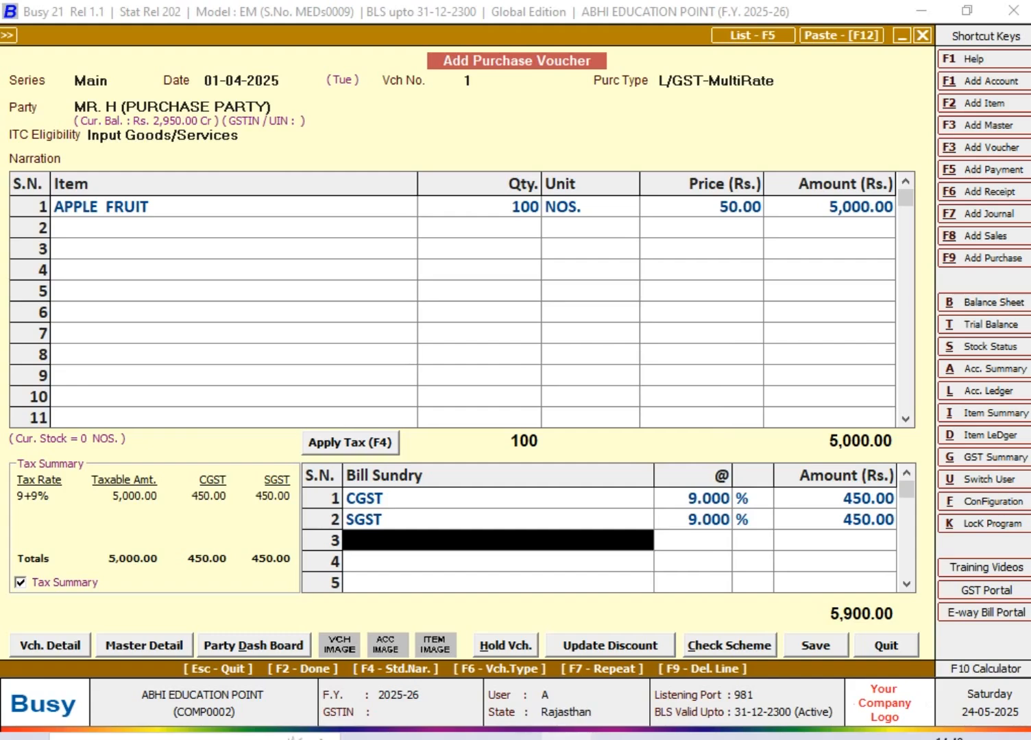
- Save the purchase voucher, choosing to continue with a tax invoice for an unregistered party
{"action": "key", "text": "Return"}
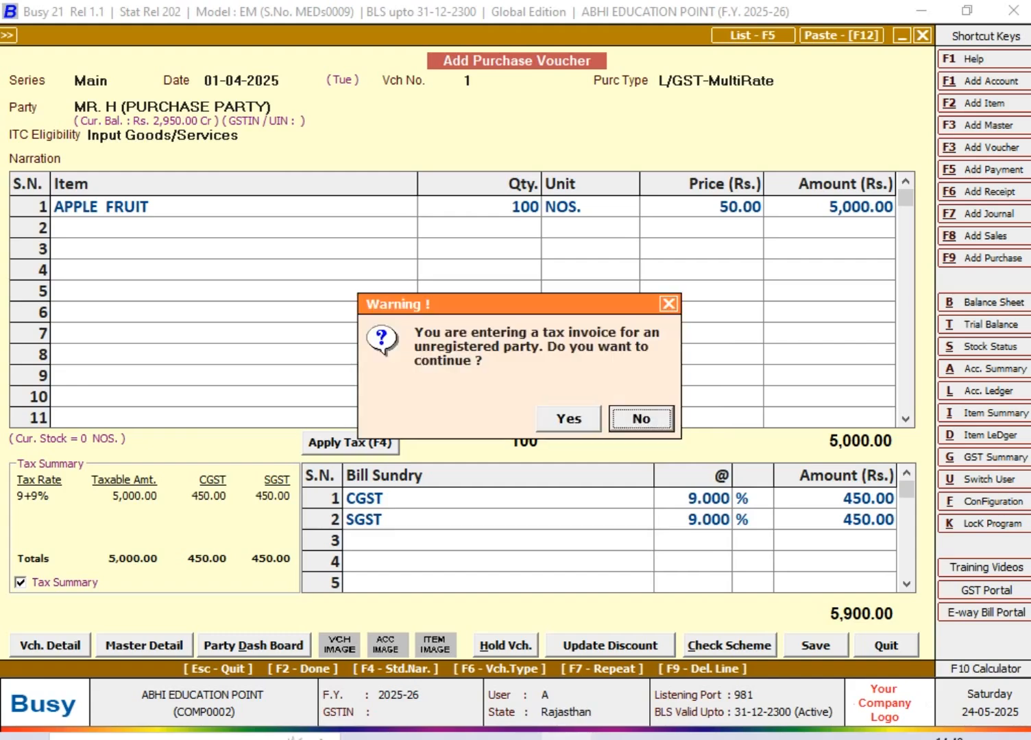
{"action": "key", "text": "Left"}
{"action": "key", "text": "Return"}
{"action": "key", "text": "Return"}
{"action": "key", "text": "Return"}
{"action": "key", "text": "Return"}
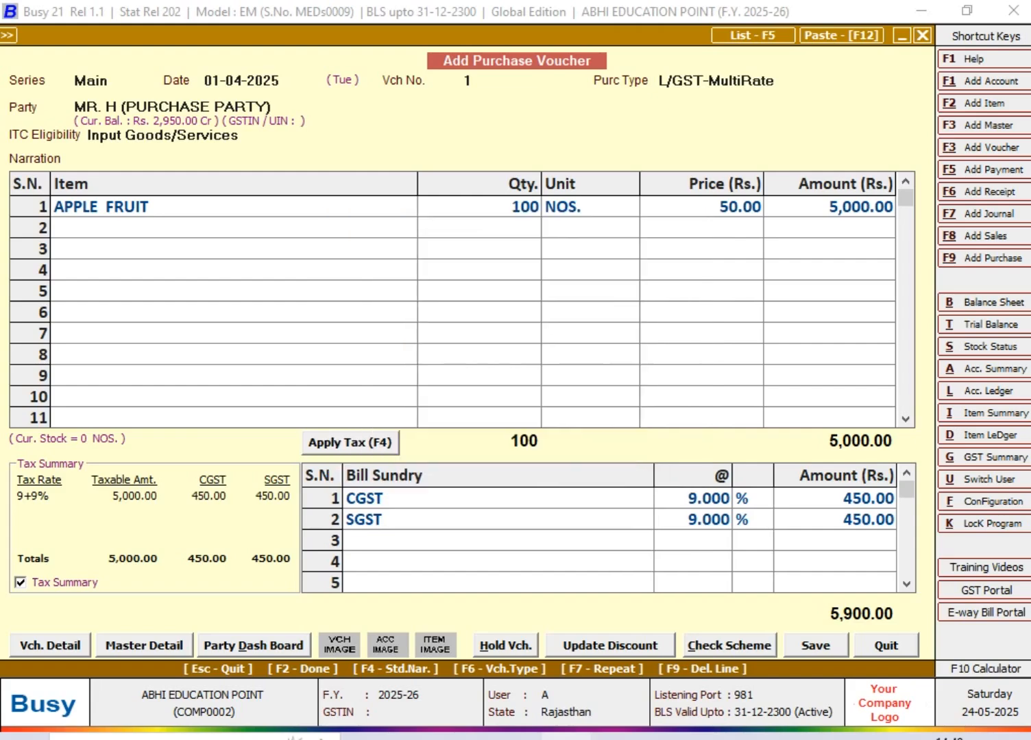
{"action": "key", "text": "Return"}
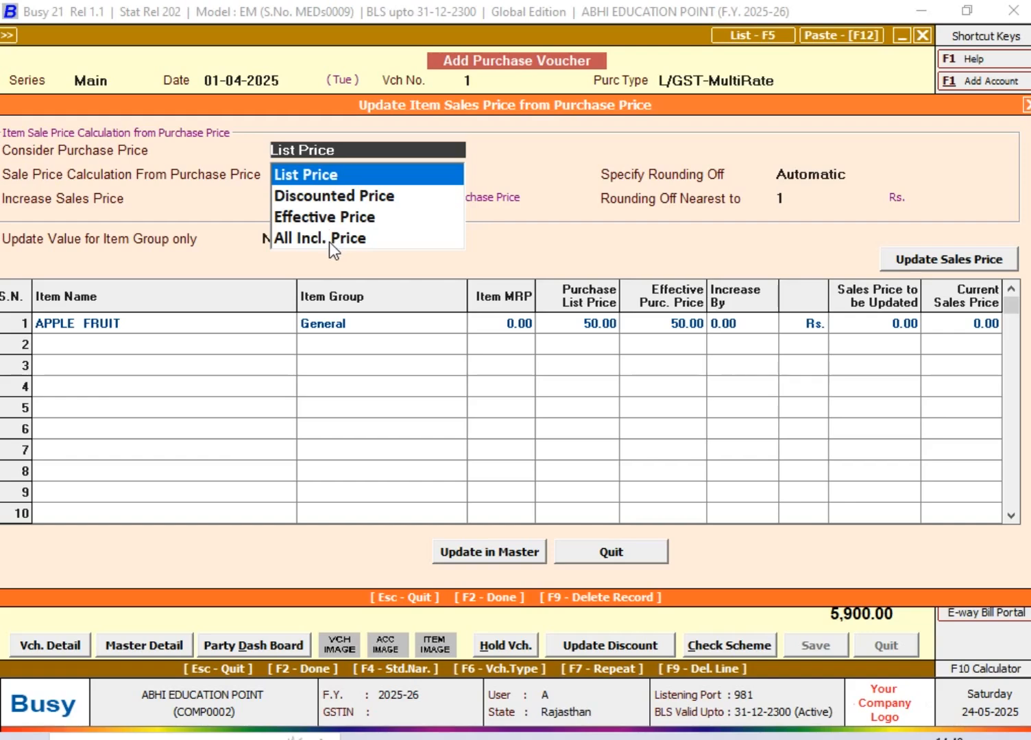
- Base the sale price calculation on List Price and set its method to Add Percentage
{"action": "left_click", "coordinate": [351, 177]}
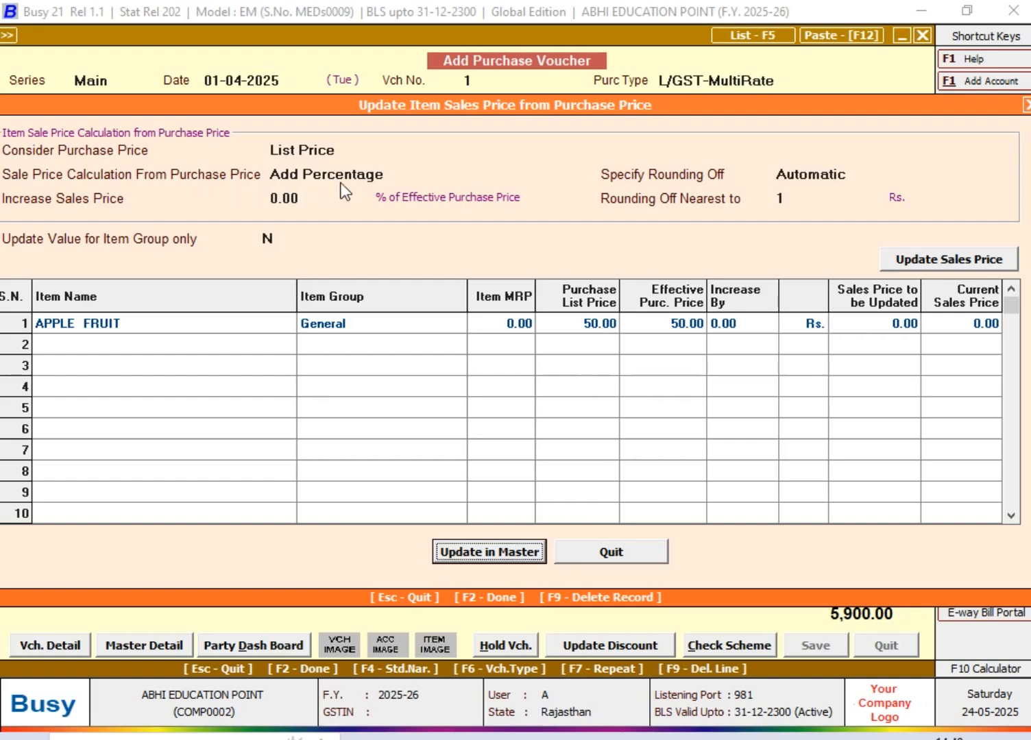
{"action": "left_click", "coordinate": [387, 176]}
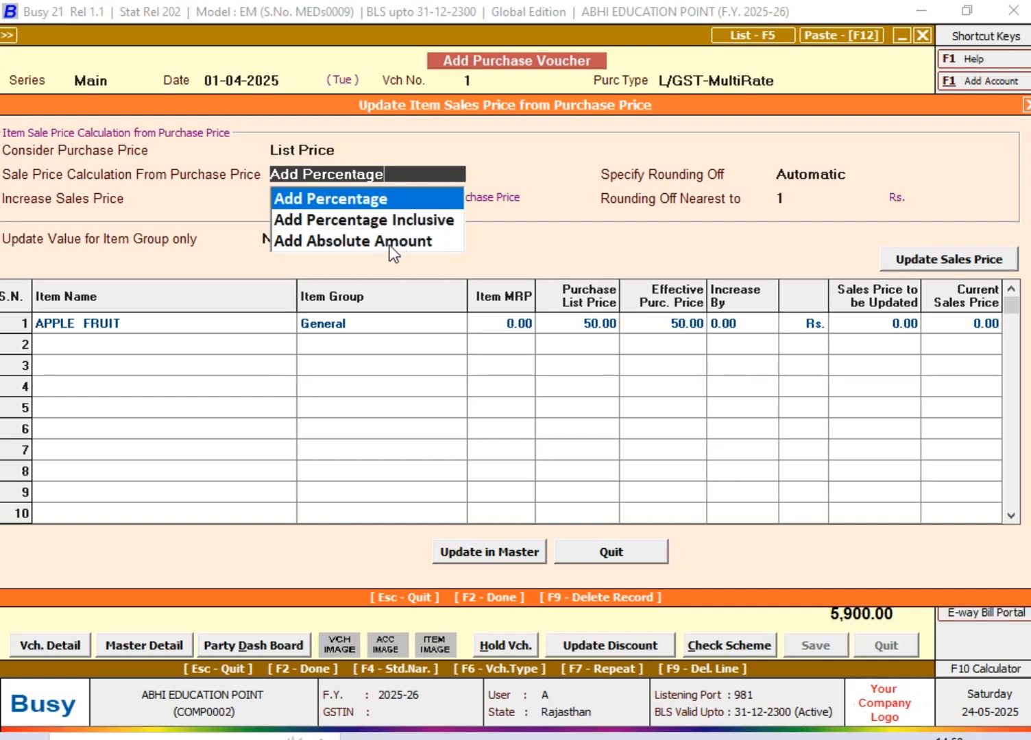
{"action": "left_click", "coordinate": [358, 200]}
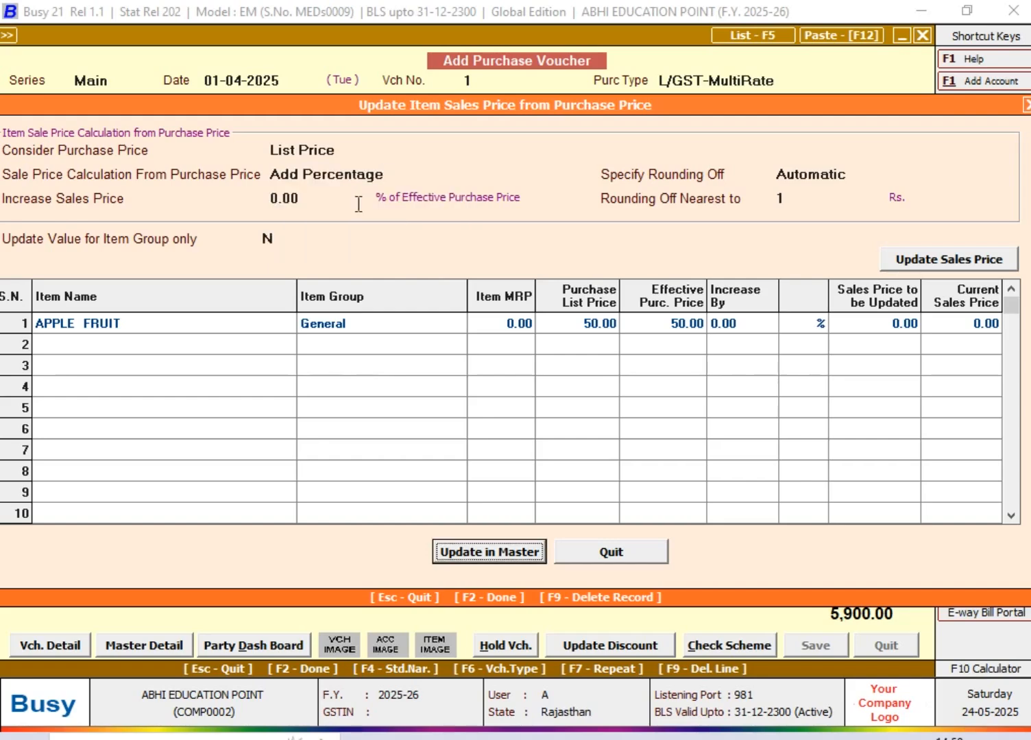
- Set the sales price increase to 10% and update the calculated sales price of APPLE FRUIT
{"action": "left_click", "coordinate": [304, 202]}
{"action": "key", "text": "BackSpace"}
{"action": "key", "text": "BackSpace"}
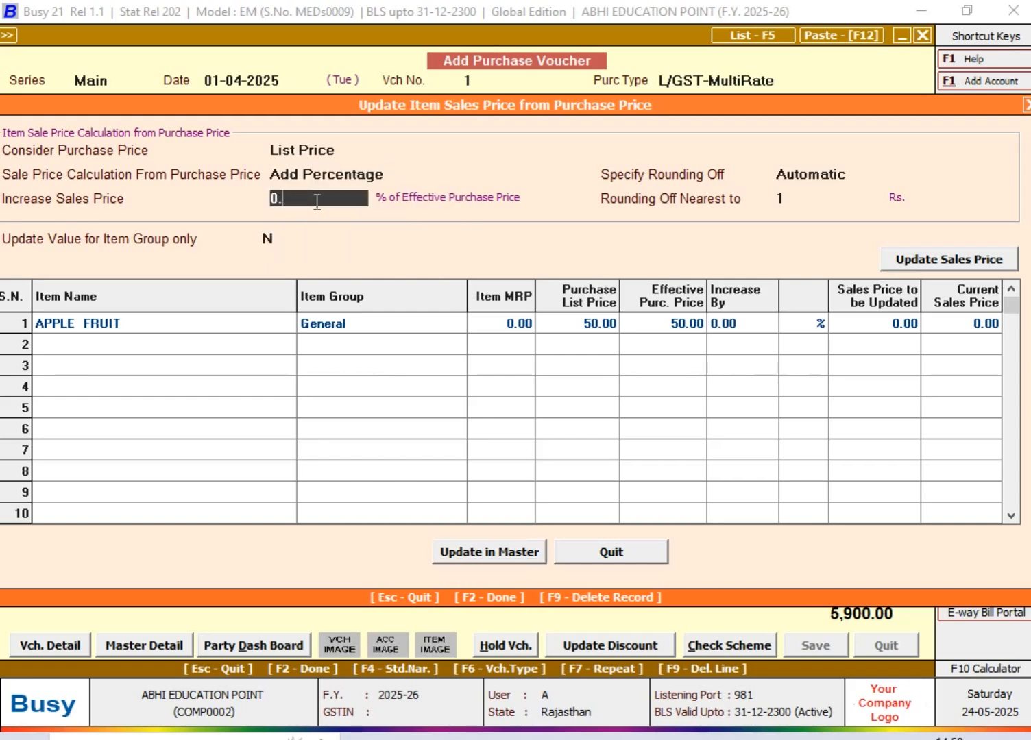
{"action": "key", "text": "BackSpace"}
{"action": "key", "text": "BackSpace"}
{"action": "type", "text": "10"}
{"action": "left_click", "coordinate": [928, 265]}
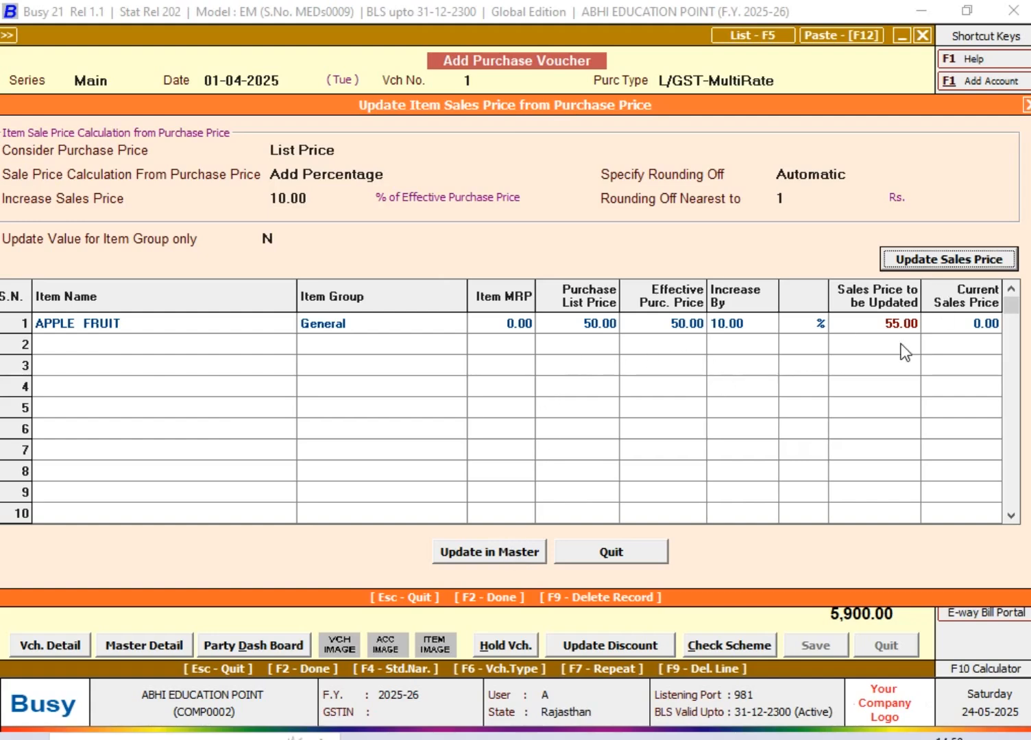
- Update the new sales price in the item master, confirm it, and close the purchase voucher entry
{"action": "left_click", "coordinate": [524, 552]}
{"action": "left_click", "coordinate": [585, 417]}
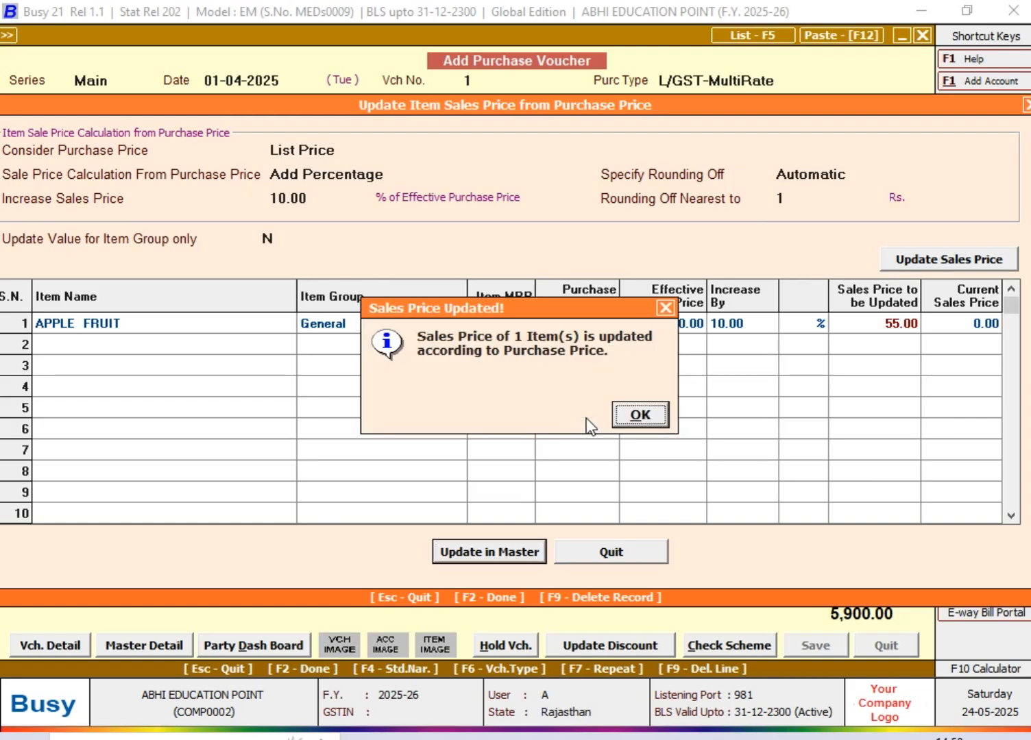
{"action": "left_click", "coordinate": [637, 415]}
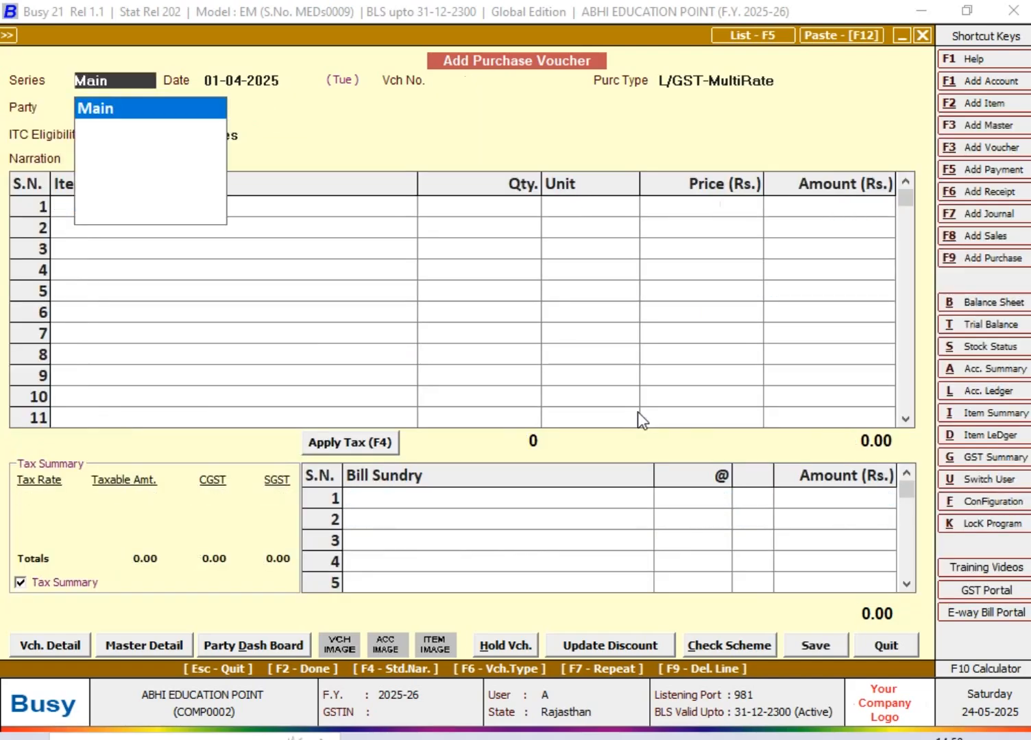
{"action": "key", "text": "Escape"}
{"action": "key", "text": "Escape"}
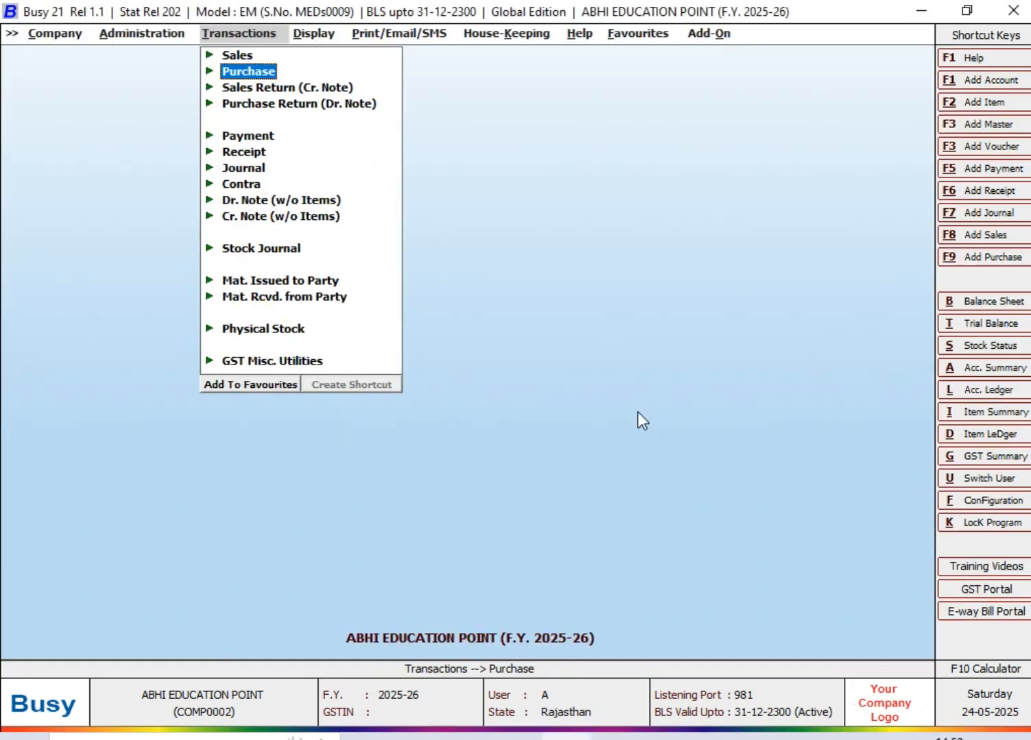
{"action": "key", "text": "Left"}
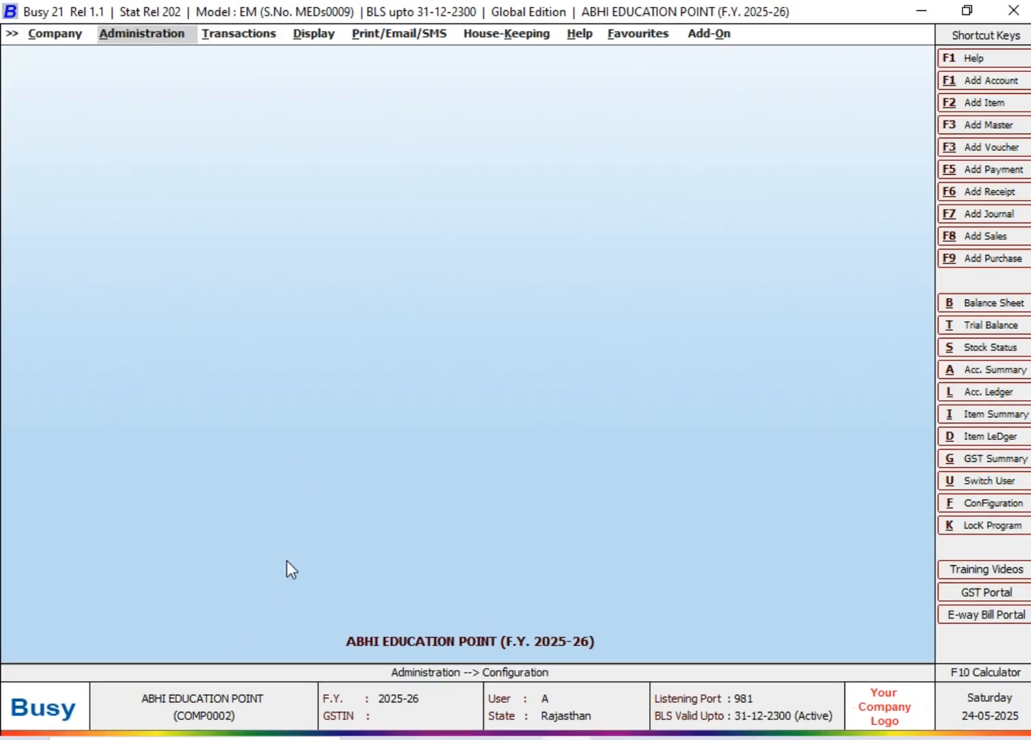
{"action": "key", "text": "Right"}
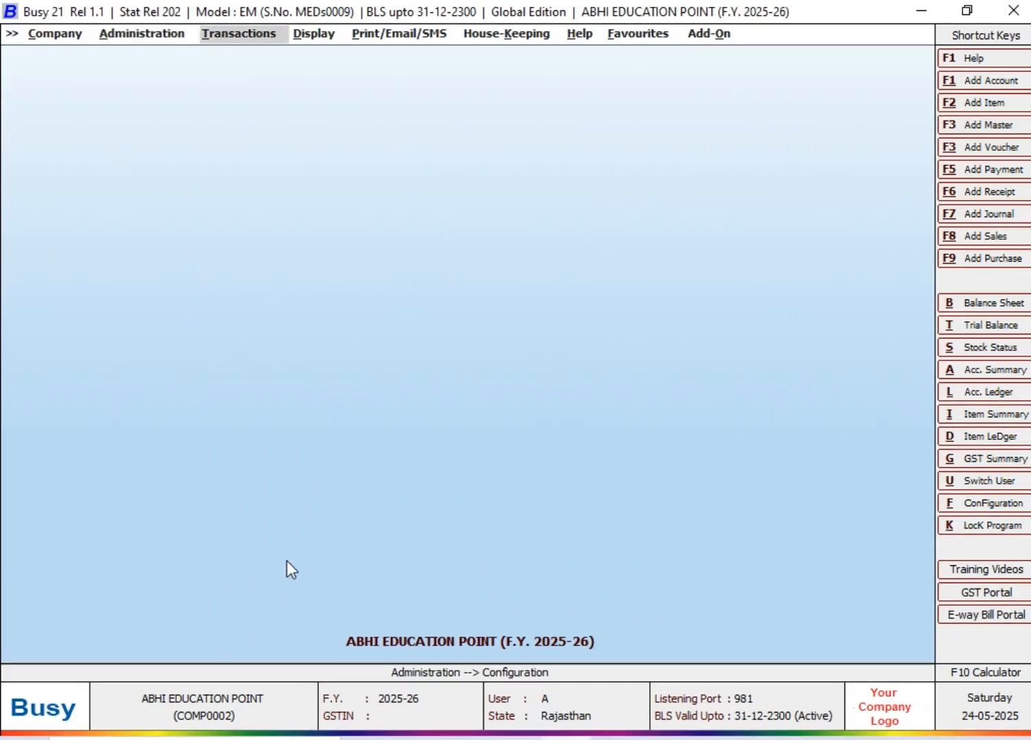
- Start a new sales voucher dated 02-04-2025
{"action": "key", "text": "Down"}
{"action": "key", "text": "Return"}
{"action": "key", "text": "Down"}
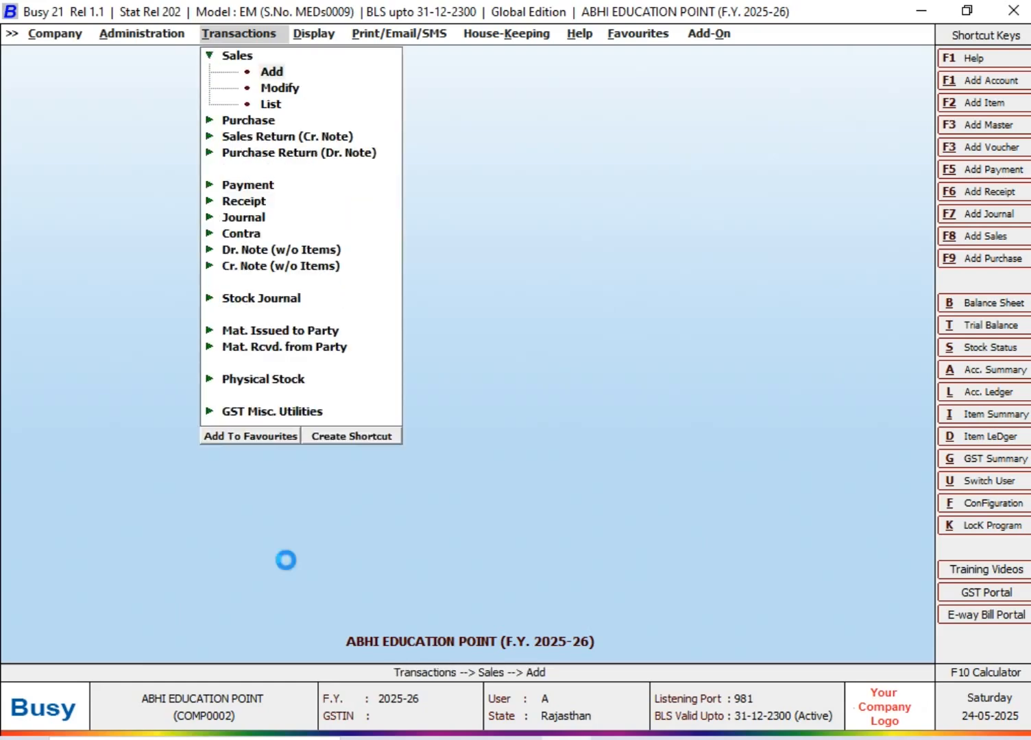
{"action": "key", "text": "Return"}
{"action": "key", "text": "Return"}
{"action": "type", "text": "2-4"}
{"action": "key", "text": "Return"}
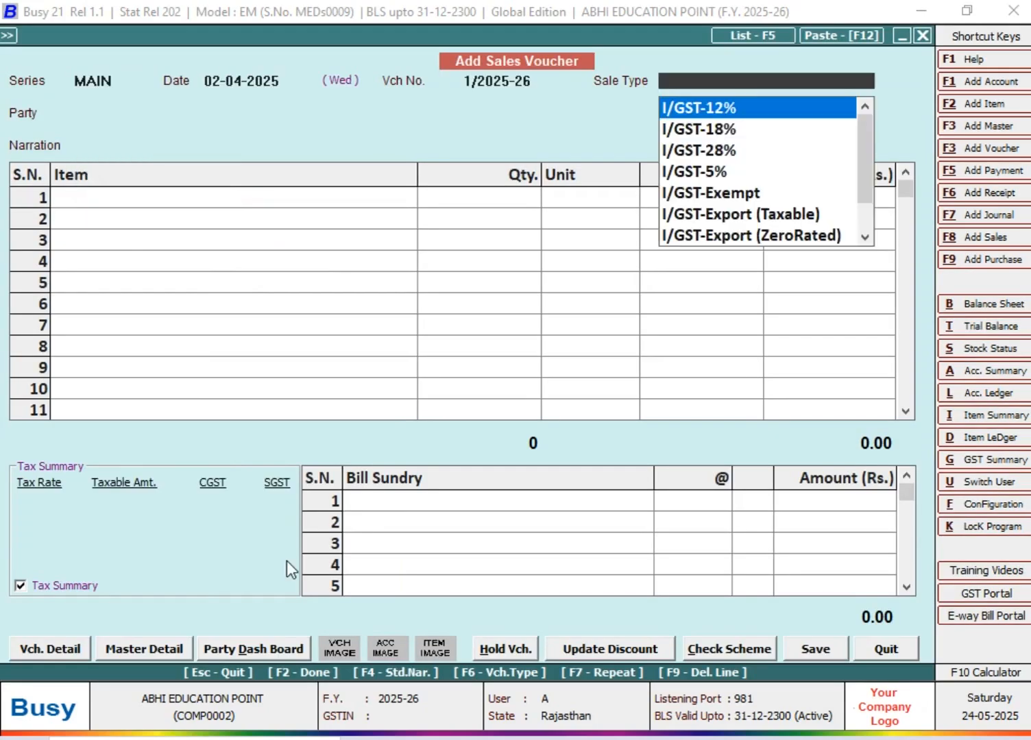
- Set the sales voucher's sale type to L/GST-MultiRate and its party to Cash
{"action": "type", "text": "L"}
{"action": "key", "text": "Down"}
{"action": "key", "text": "Down"}
{"action": "key", "text": "Down"}
{"action": "key", "text": "Down"}
{"action": "key", "text": "Down"}
{"action": "key", "text": "Down"}
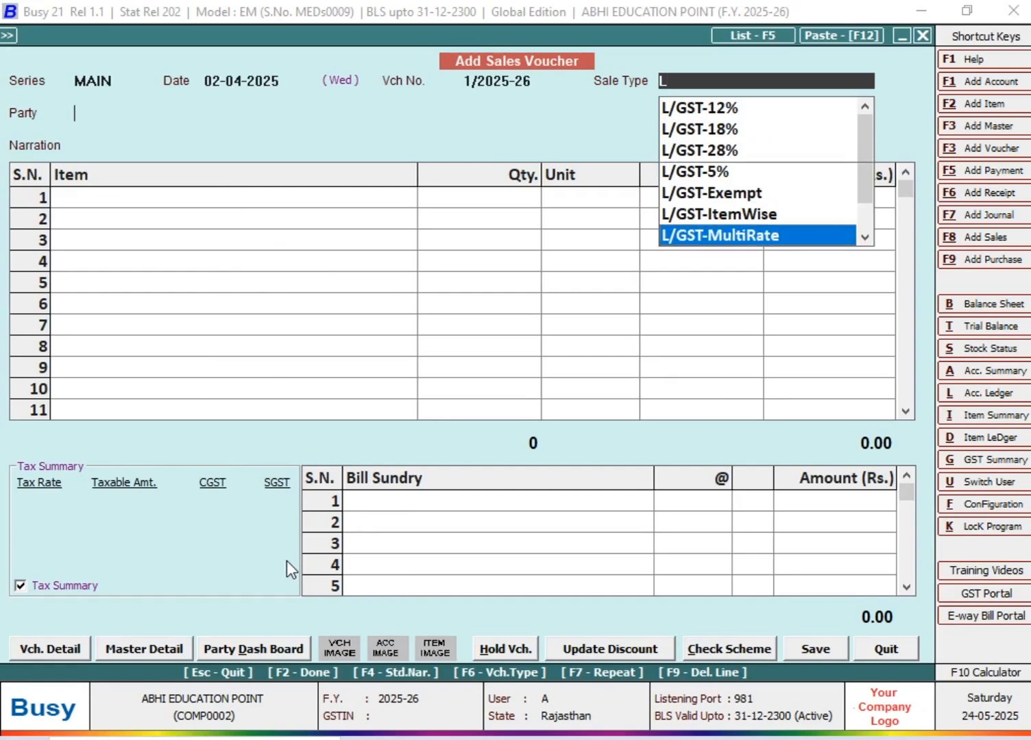
{"action": "key", "text": "Return"}
{"action": "type", "text": "CAS"}
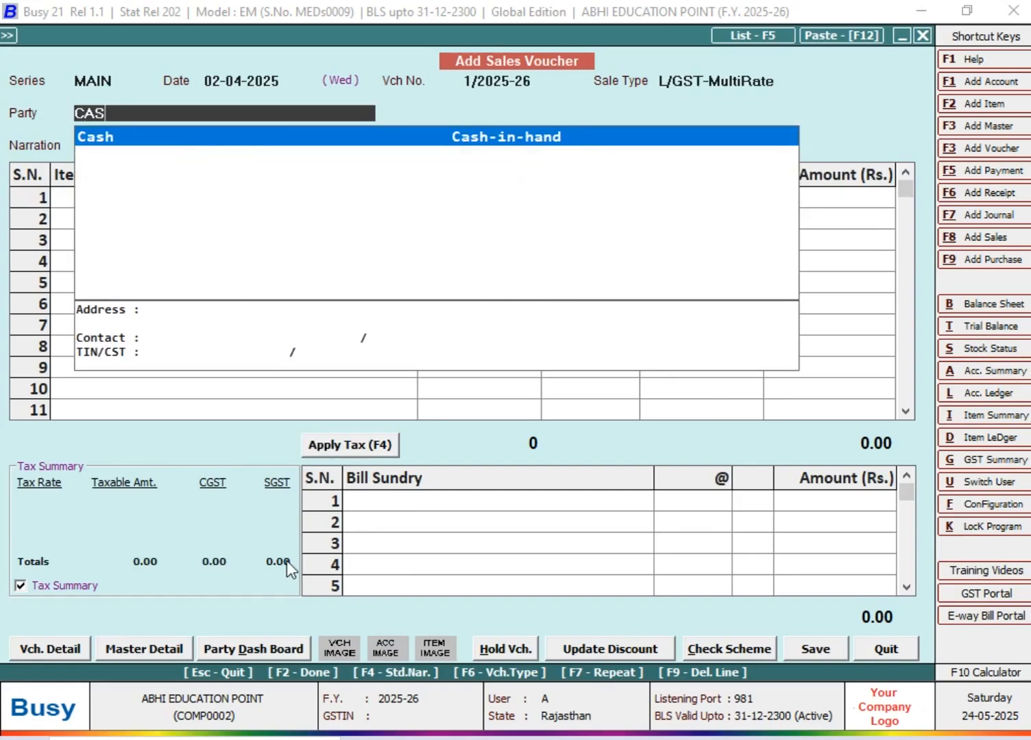
{"action": "key", "text": "Return"}
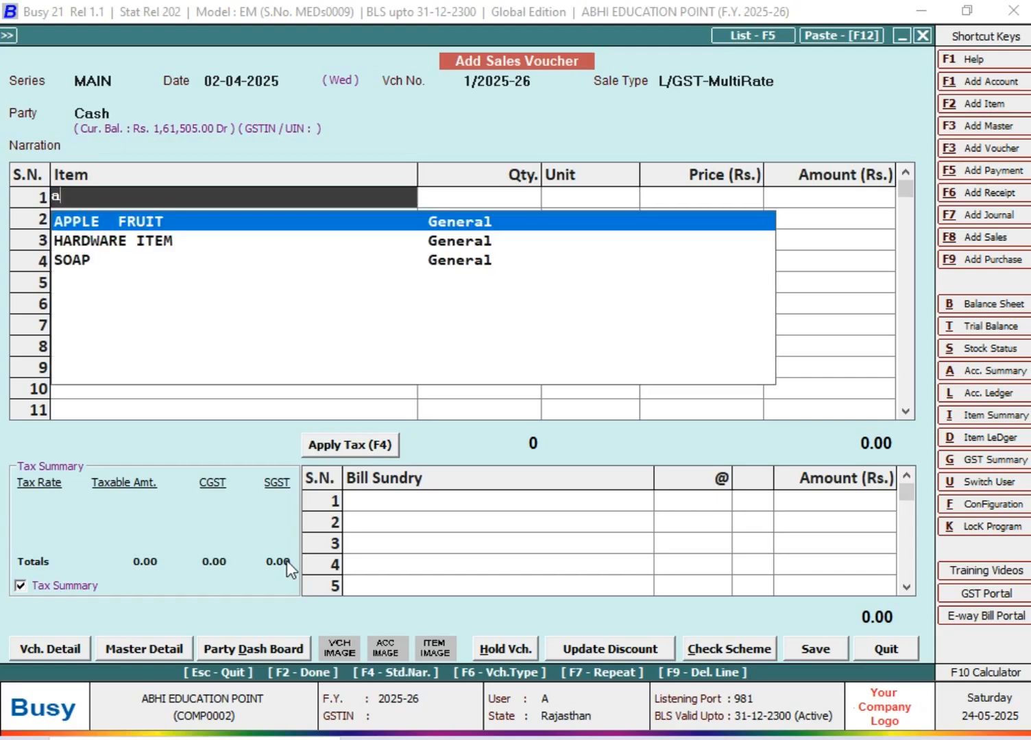
- Add APPLE FRUIT to the sales voucher with a quantity of 10, keeping the filled-in sales price
{"action": "key", "text": "Return"}
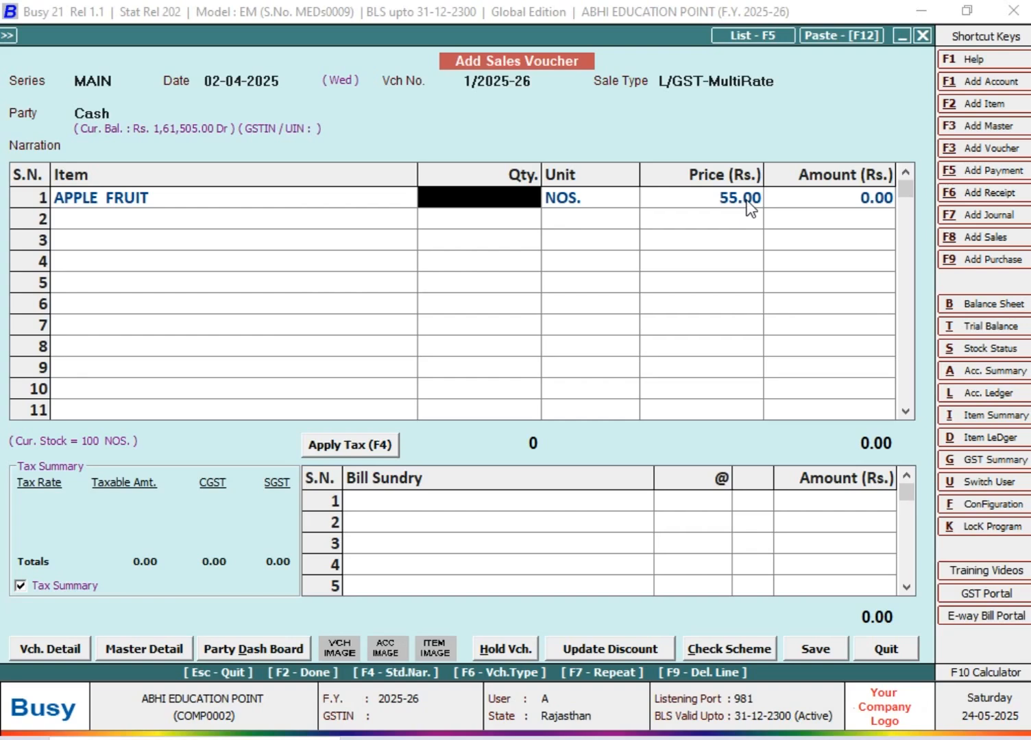
{"action": "type", "text": "10"}
{"action": "key", "text": "Return"}
{"action": "key", "text": "Return"}
{"action": "key", "text": "Return"}
{"action": "key", "text": "Return"}
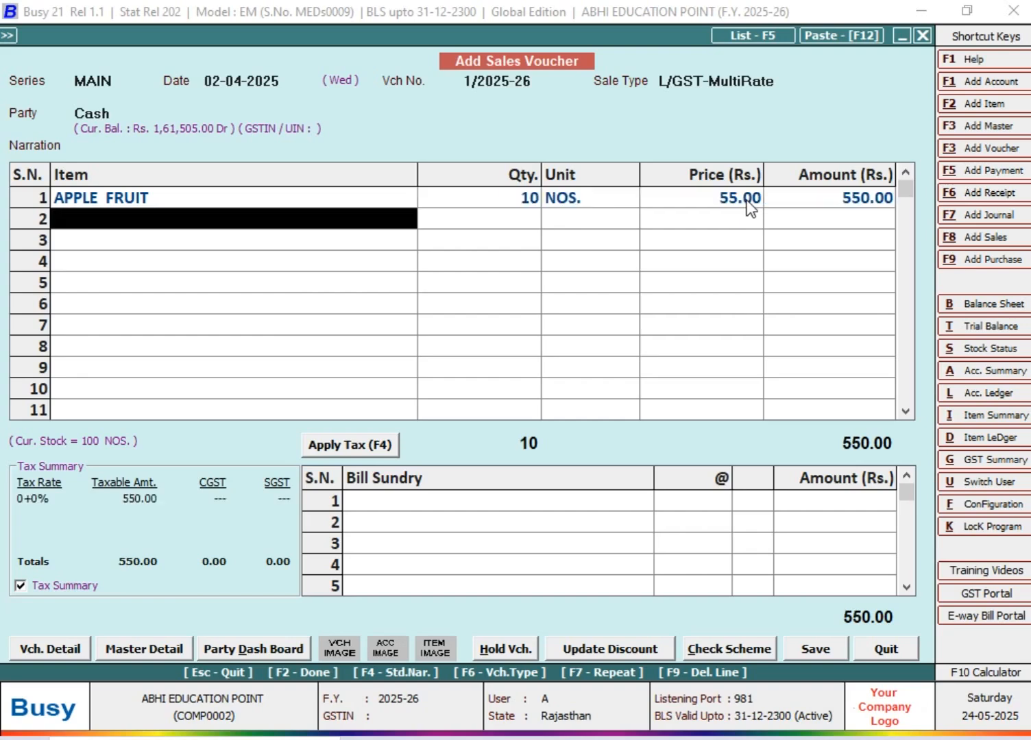
- Add CGST and SGST at 9% each as bill sundries on the sales voucher
{"action": "key", "text": "Return"}
{"action": "type", "text": "cg"}
{"action": "key", "text": "Return"}
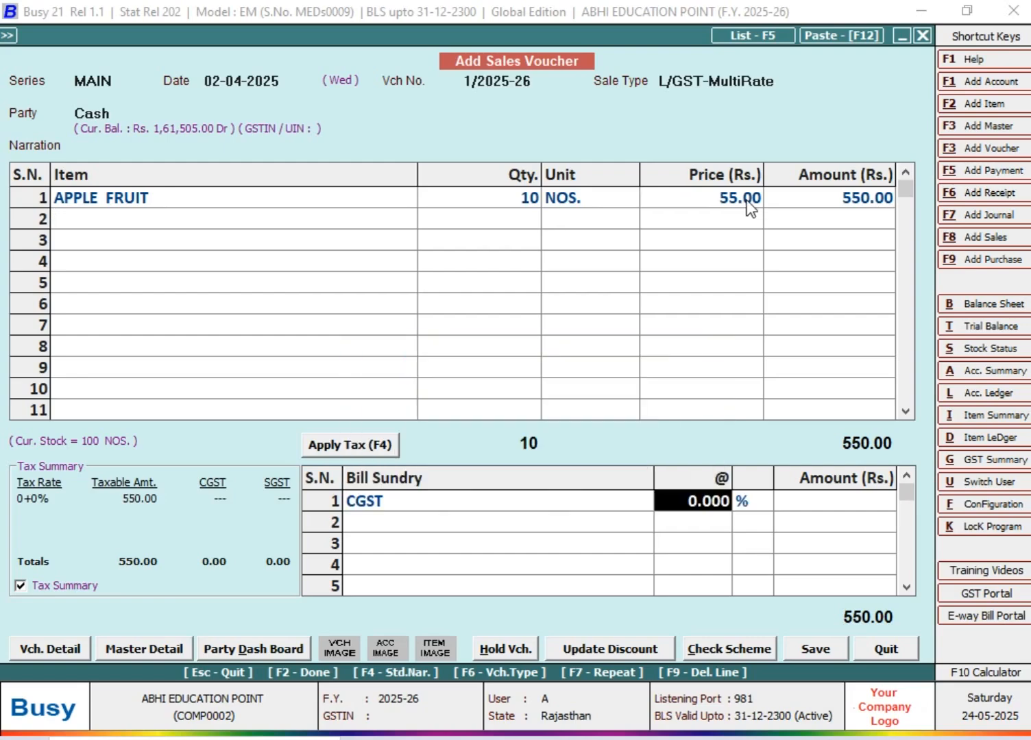
{"action": "type", "text": "9"}
{"action": "key", "text": "Return"}
{"action": "key", "text": "Return"}
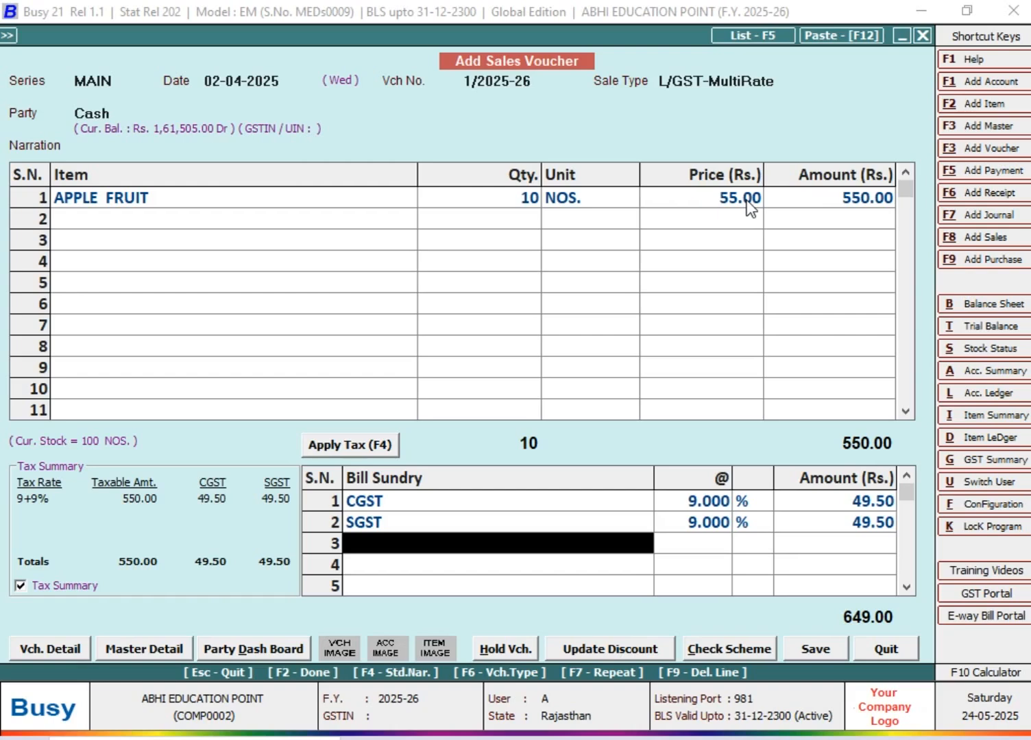
- Save the sales voucher and close the sales voucher entry
{"action": "key", "text": "Return"}
{"action": "key", "text": "Return"}
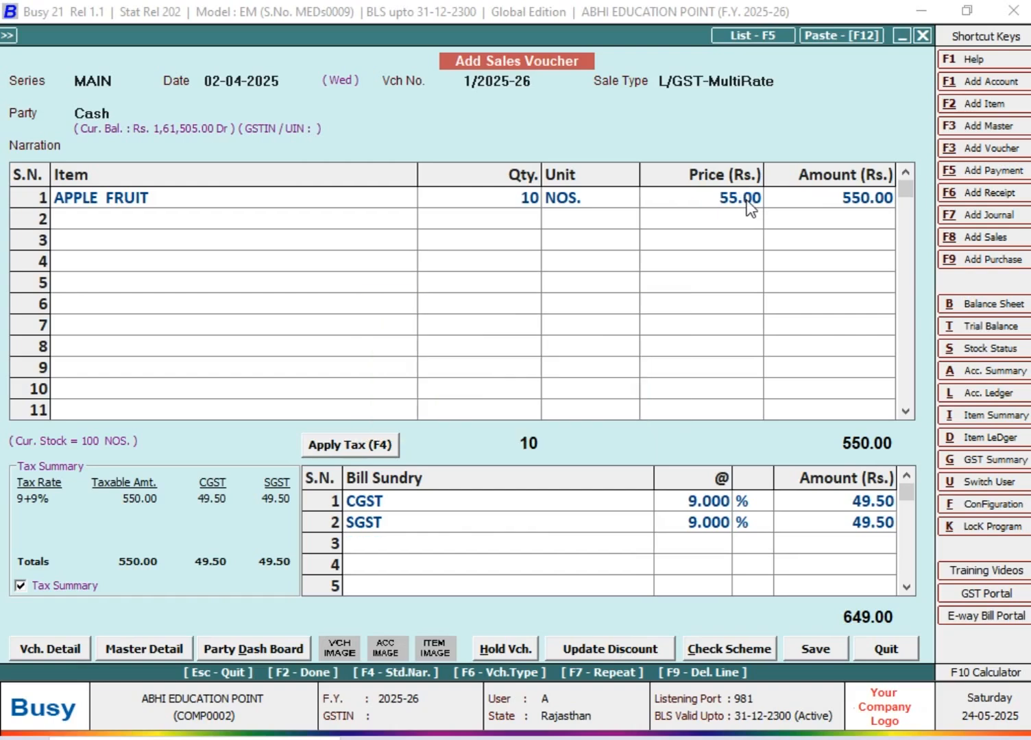
{"action": "key", "text": "Escape"}
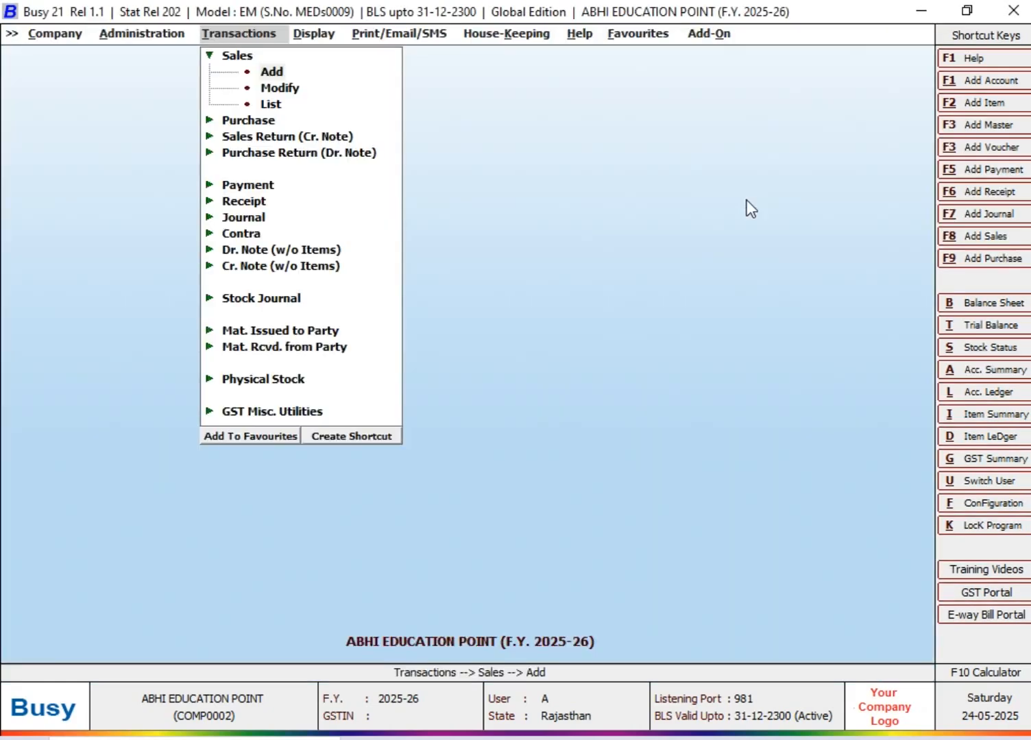
{"action": "key", "text": "Escape"}
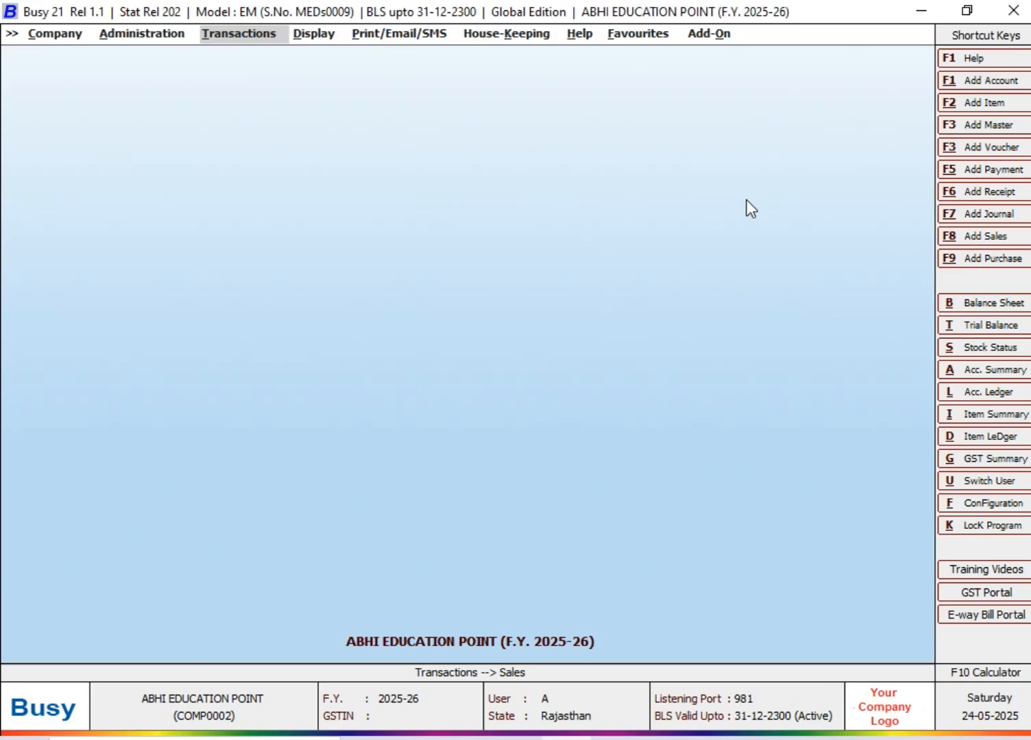
- Start a new purchase voucher dated 03-04-2025 with voucher number 2 and purchase type L/GST-MultiRate
{"action": "key", "text": "Return"}
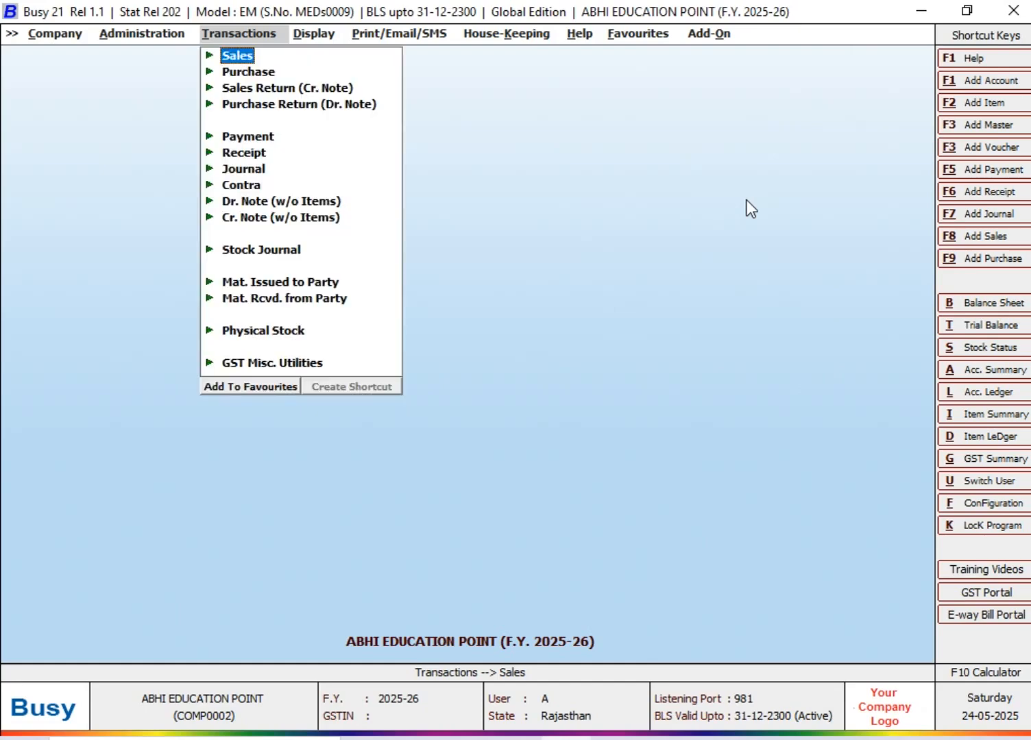
{"action": "key", "text": "Down"}
{"action": "key", "text": "Return"}
{"action": "key", "text": "Return"}
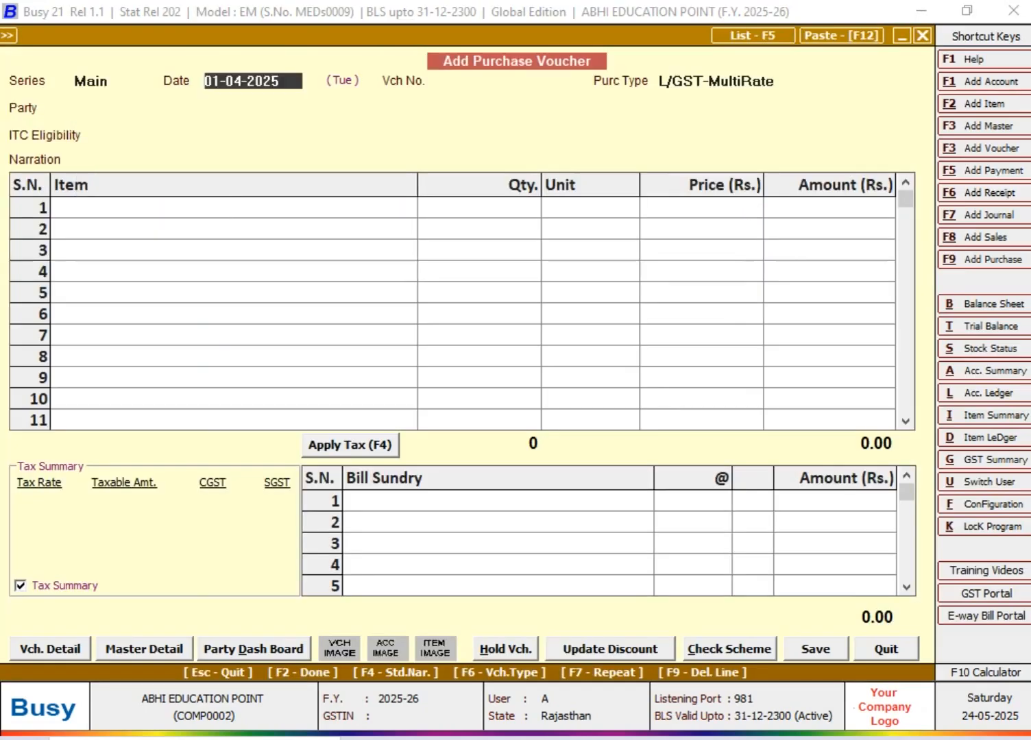
{"action": "type", "text": "3-4"}
{"action": "key", "text": "Return"}
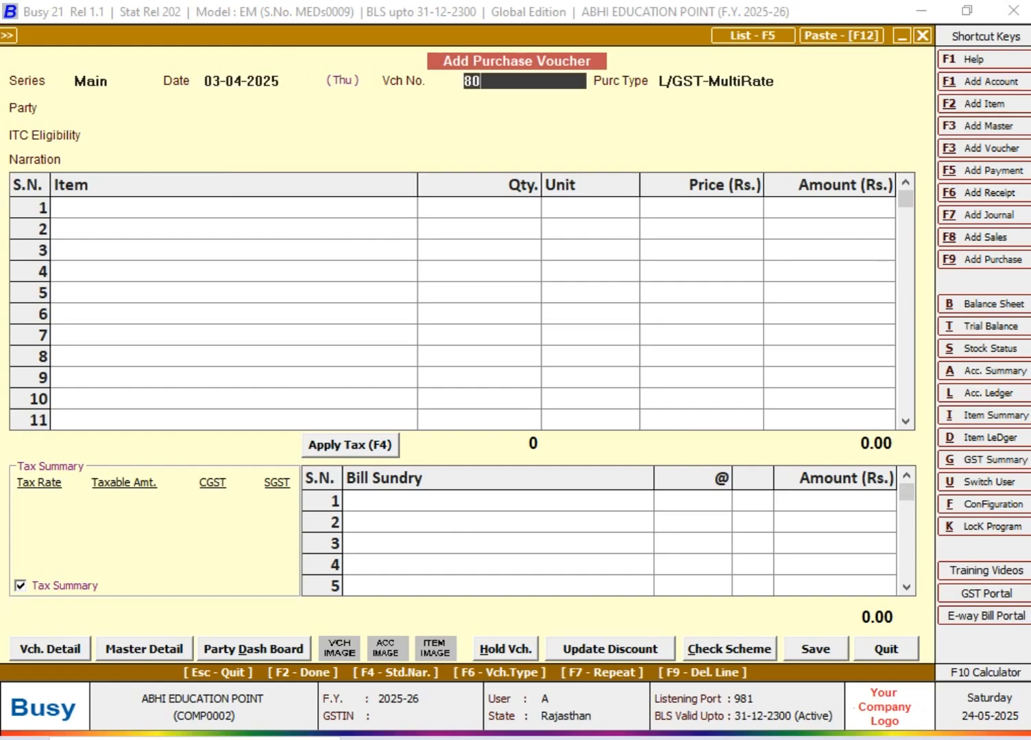
{"action": "key", "text": "Return"}
{"action": "key", "text": "Return"}
{"action": "key", "text": "Return"}
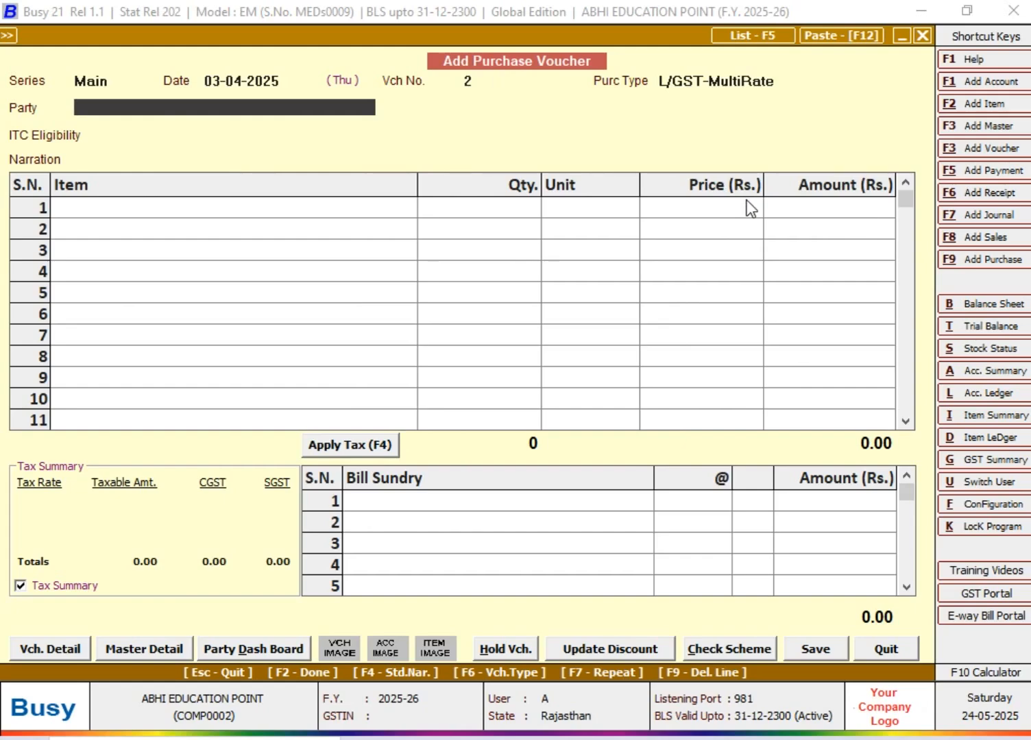
- Choose the second listed purchase party as the voucher's party, with ITC eligibility Input Goods/Services
{"action": "type", "text": "MR"}
{"action": "key", "text": "Down"}
{"action": "key", "text": "Down"}
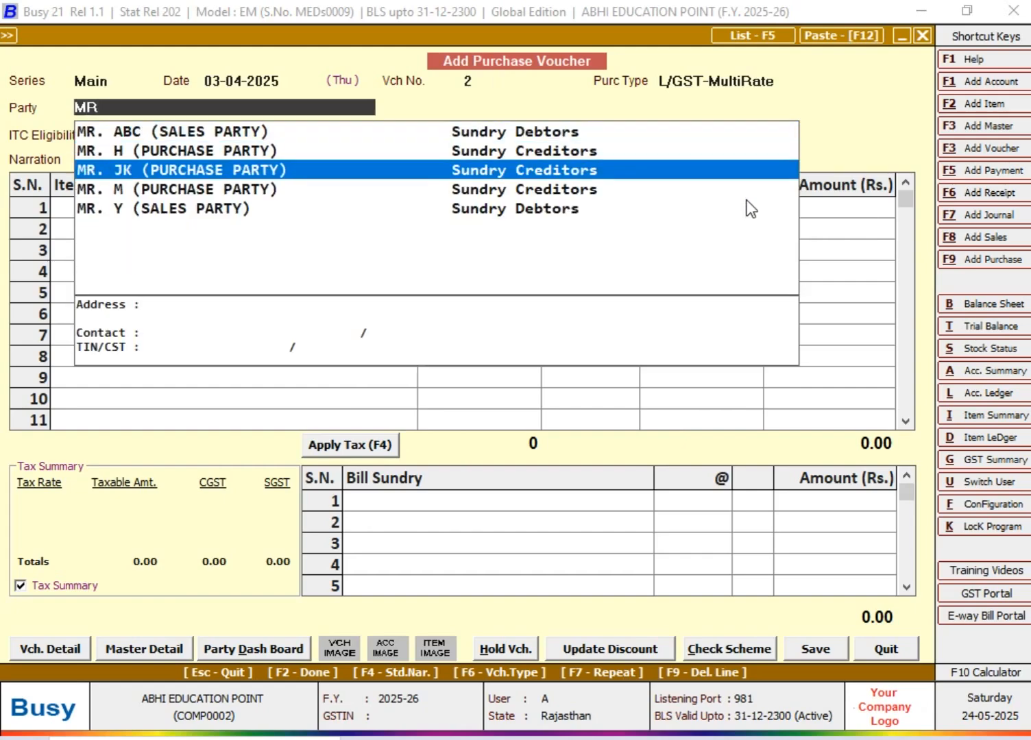
{"action": "key", "text": "Return"}
{"action": "key", "text": "Return"}
{"action": "key", "text": "Return"}
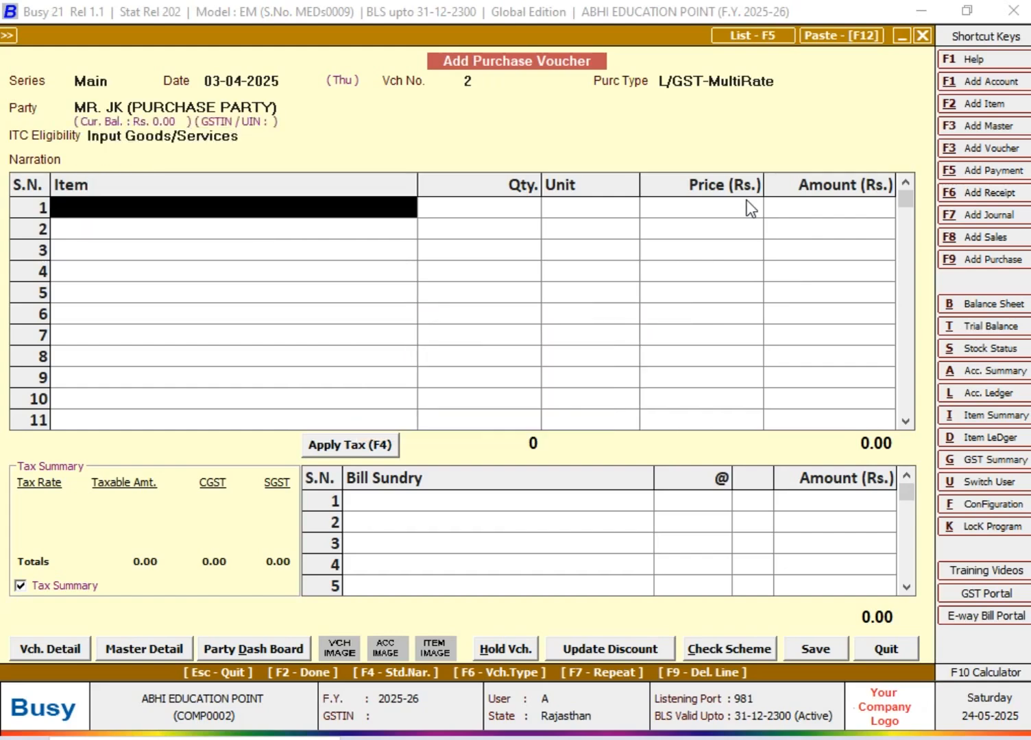
- Create a new item master named MANGO FRUIT in the General group
{"action": "key", "text": "alt+c"}
{"action": "type", "text": "M"}
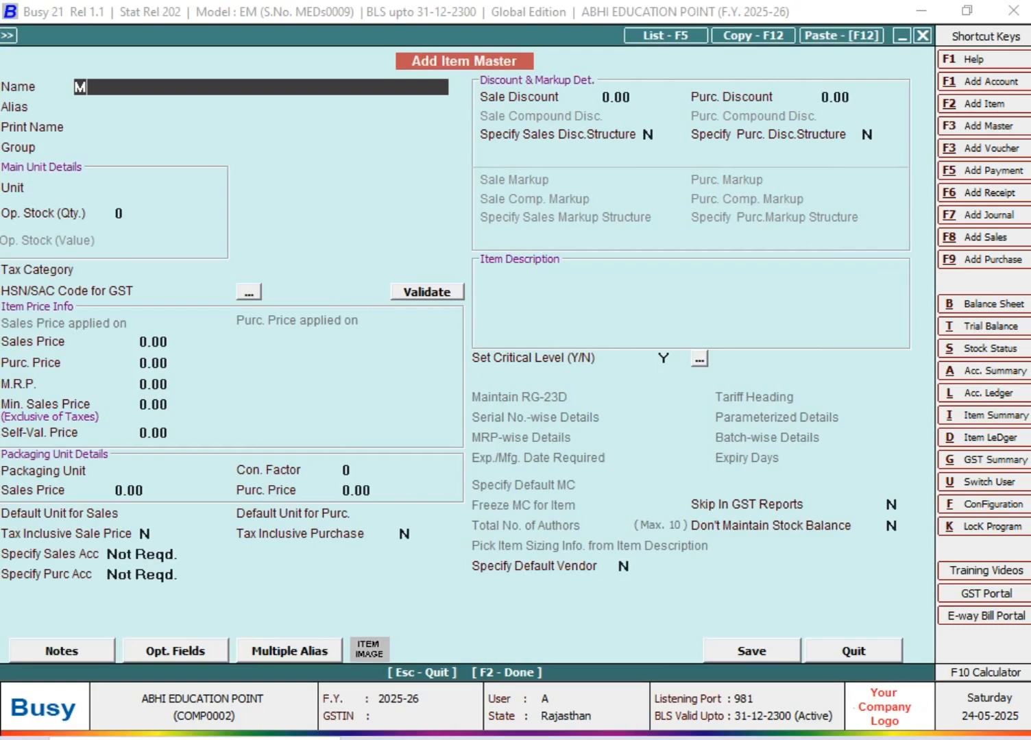
{"action": "type", "text": "ANGO FRUIT"}
{"action": "key", "text": "Return"}
{"action": "key", "text": "Return"}
{"action": "key", "text": "Return"}
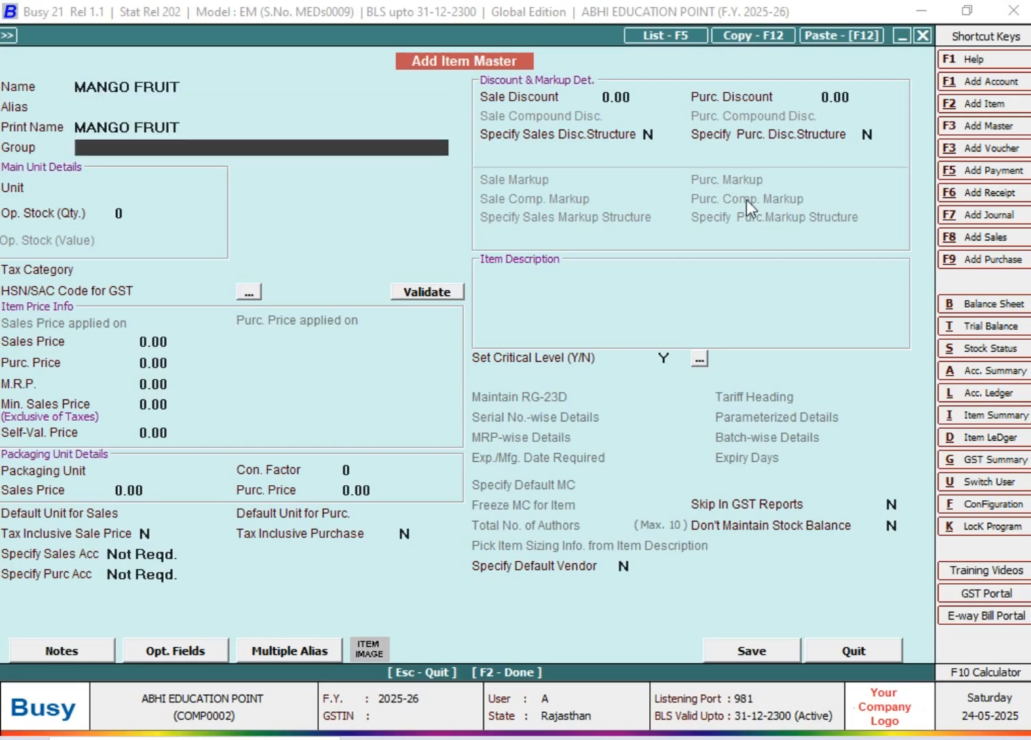
{"action": "type", "text": "G"}
{"action": "key", "text": "Return"}
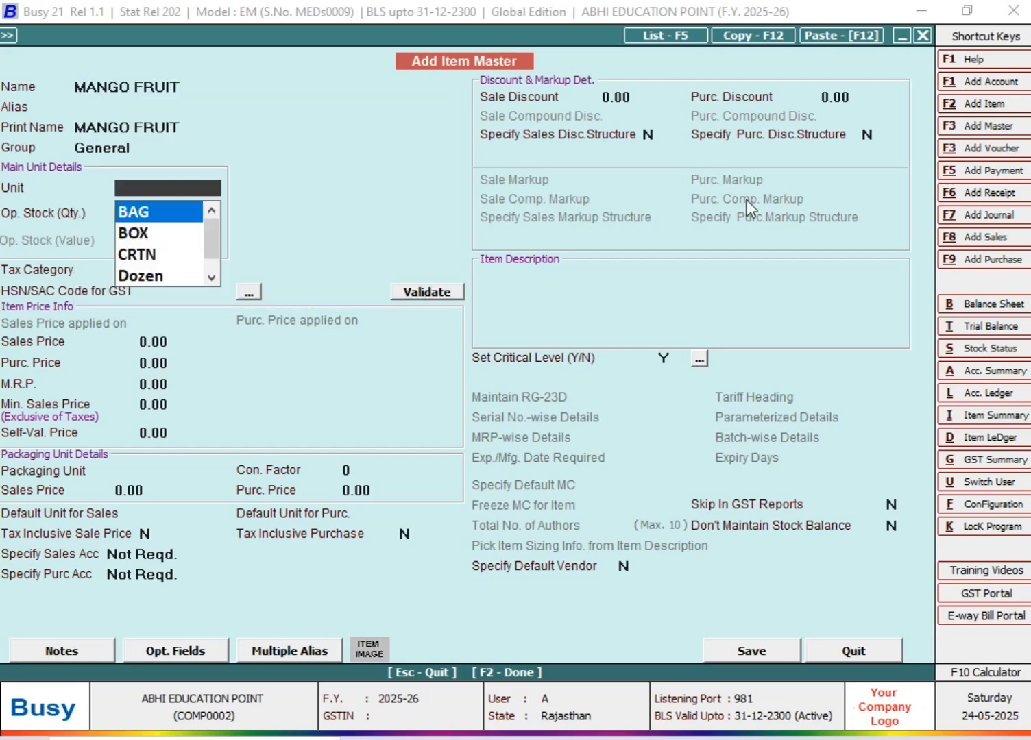
- Set the new item's unit to NOS. and its tax category to GST 18%
{"action": "type", "text": "N"}
{"action": "key", "text": "Return"}
{"action": "key", "text": "Return"}
{"action": "type", "text": "G"}
{"action": "key", "text": "Down"}
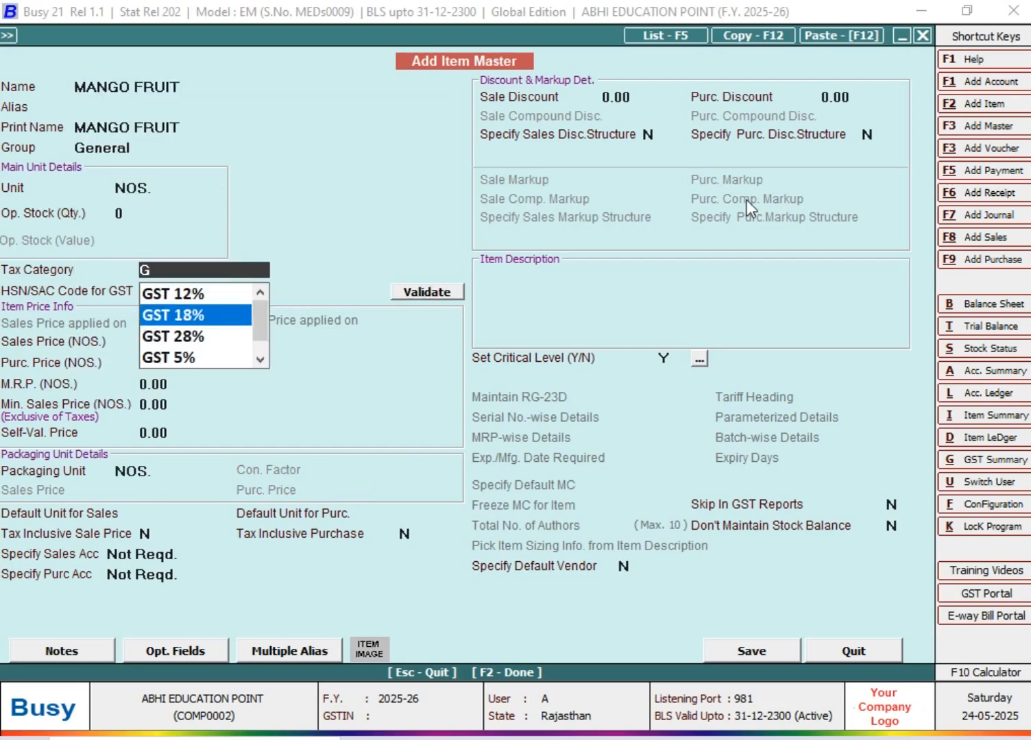
{"action": "key", "text": "Return"}
{"action": "key", "text": "Return"}
{"action": "key", "text": "Return"}
- Save the MANGO FRUIT item master, choosing to continue without an HSN/SAC code
{"action": "key", "text": "F2"}
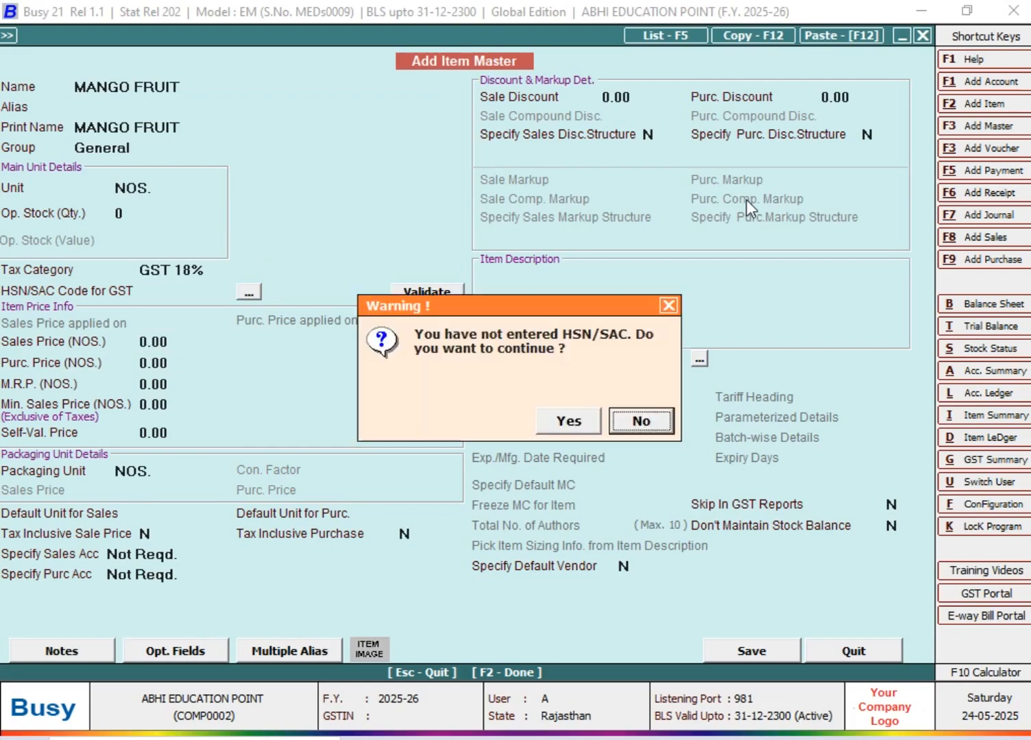
{"action": "key", "text": "Left"}
{"action": "key", "text": "Return"}
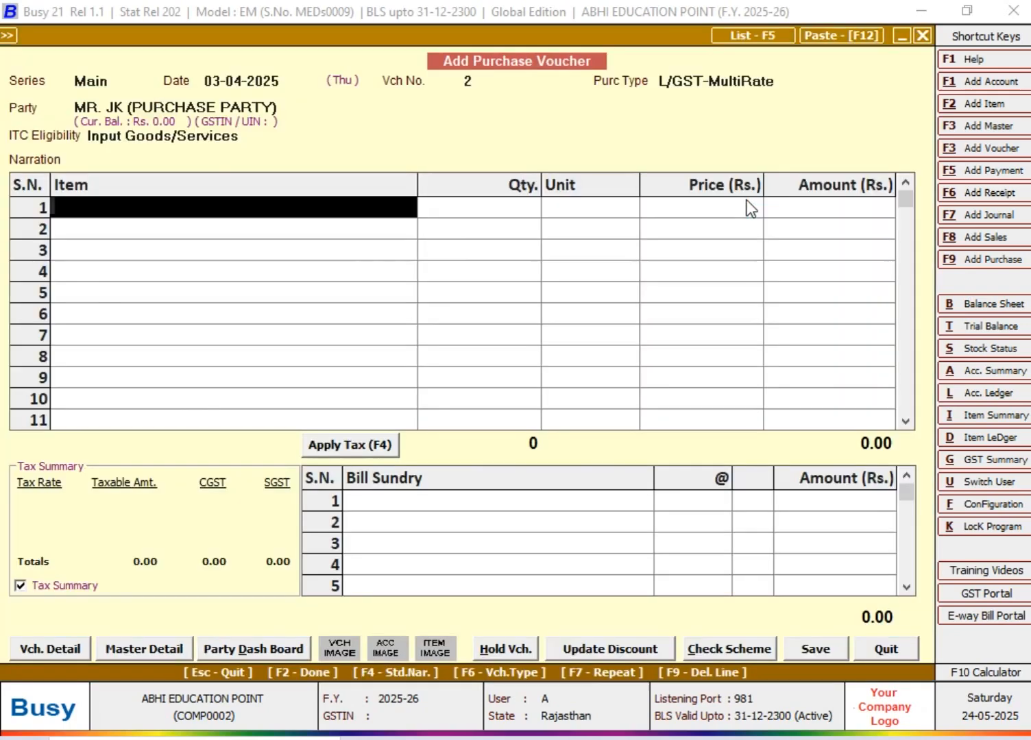
- Add MANGO FRUIT to the purchase voucher with a quantity of 200 at a price of Rs. 40
{"action": "type", "text": "MA"}
{"action": "key", "text": "Return"}
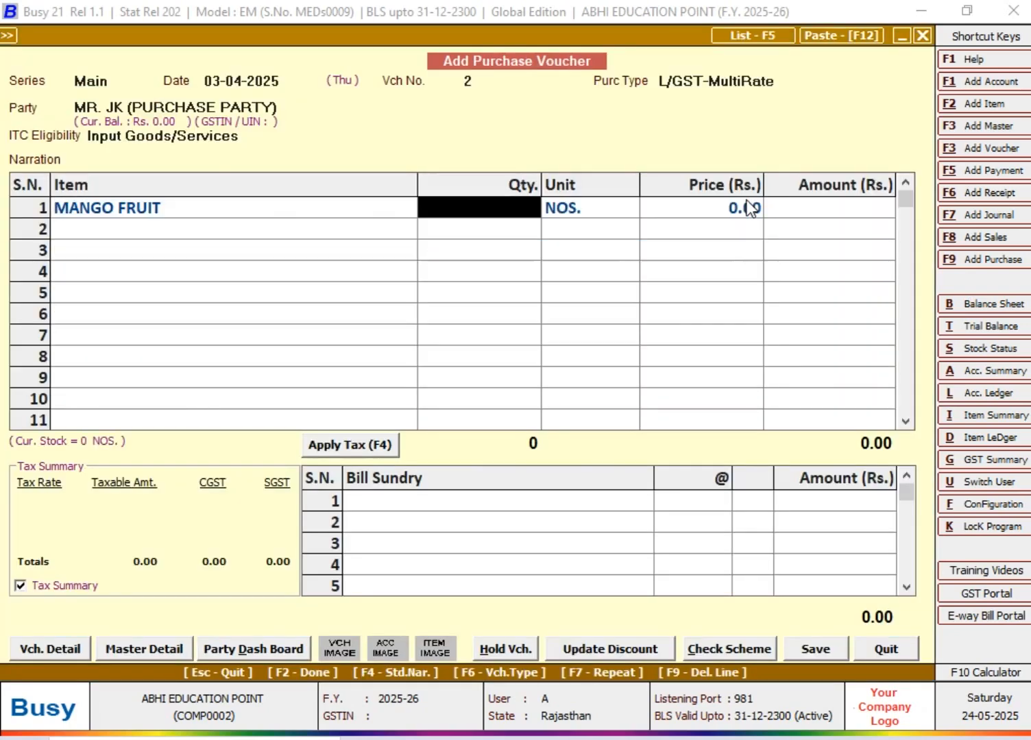
{"action": "type", "text": "200"}
{"action": "key", "text": "Return"}
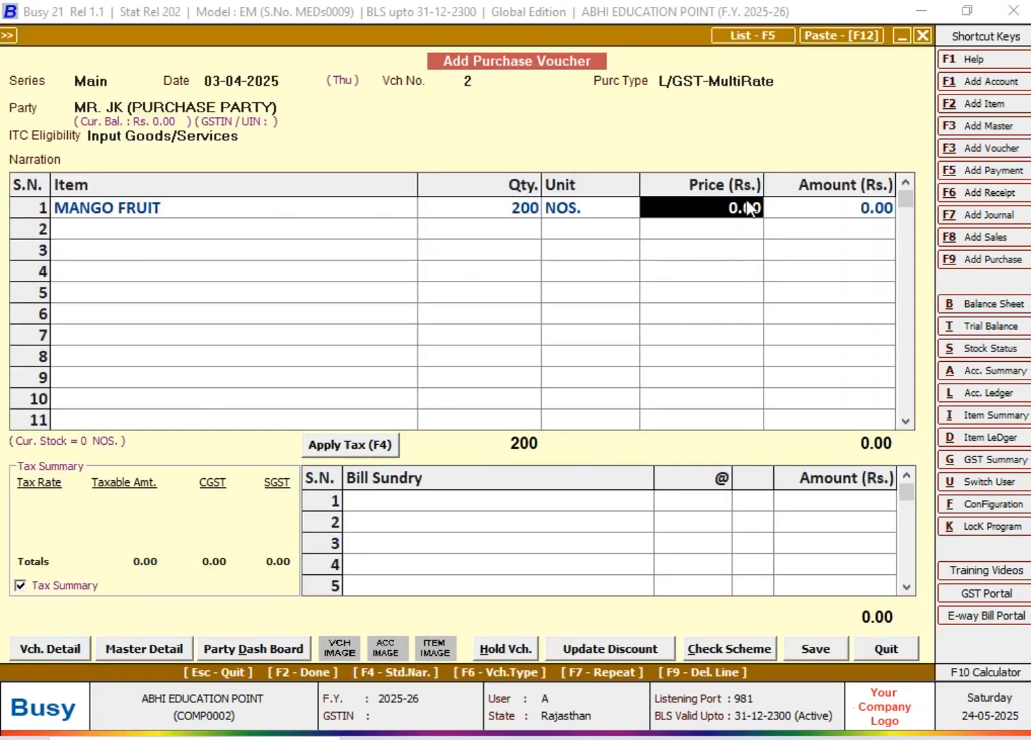
{"action": "type", "text": "40"}
{"action": "key", "text": "Return"}
{"action": "key", "text": "Return"}
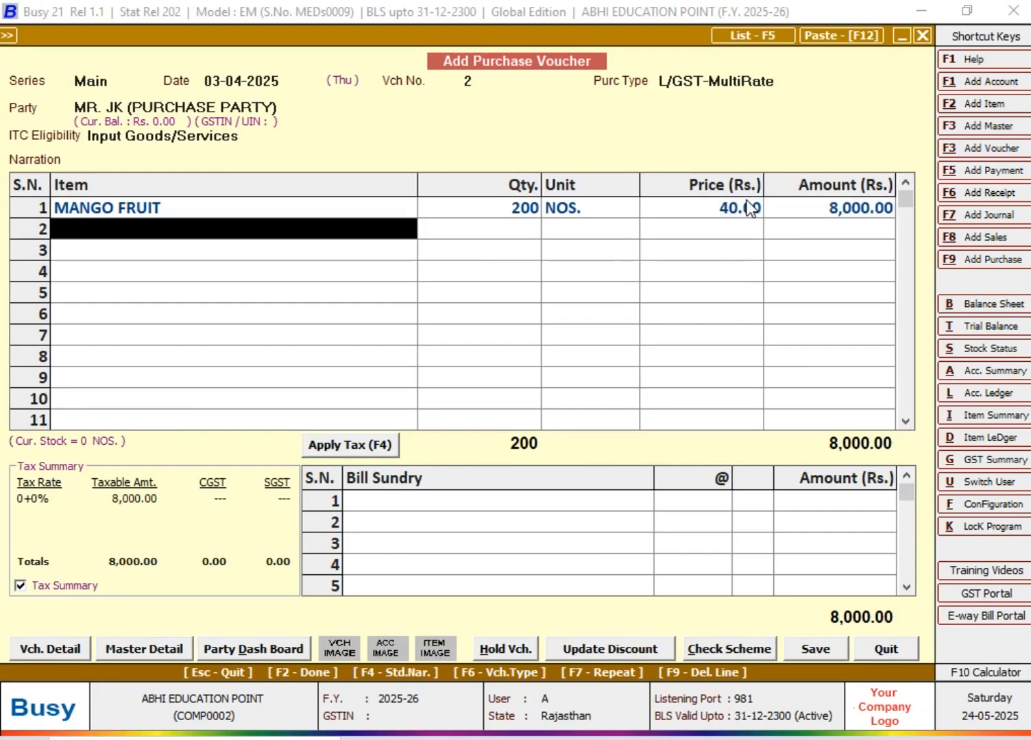
- Add CGST and SGST at 9% each as bill sundries on the purchase voucher
{"action": "key", "text": "Return"}
{"action": "type", "text": "cG"}
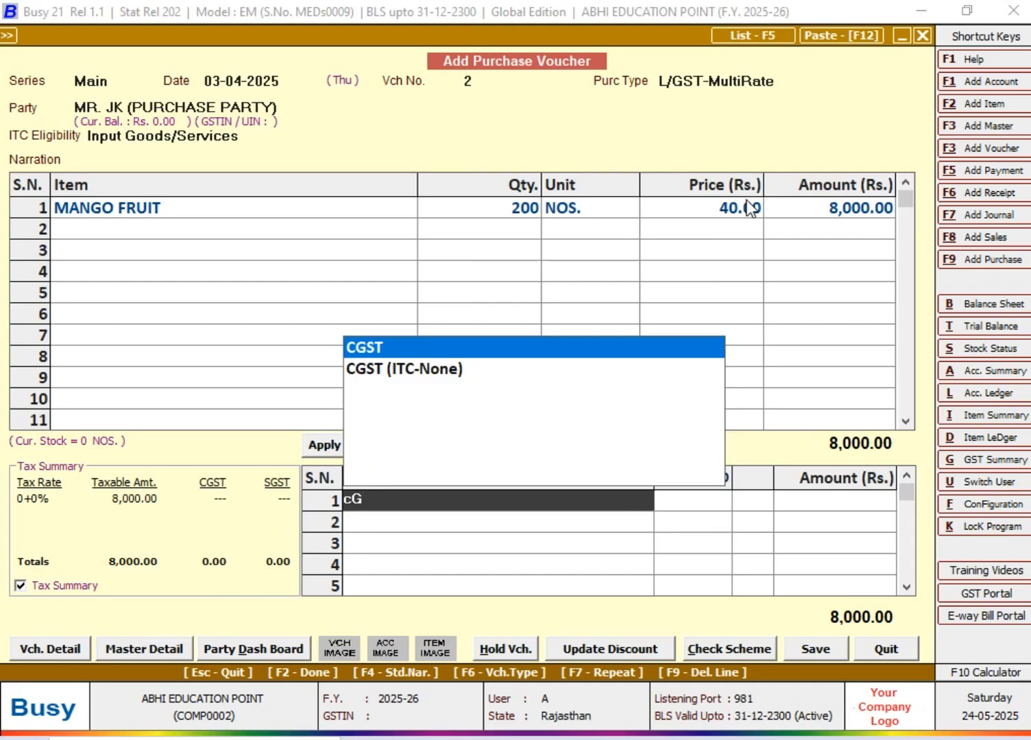
{"action": "key", "text": "Return"}
{"action": "type", "text": "9"}
{"action": "key", "text": "Return"}
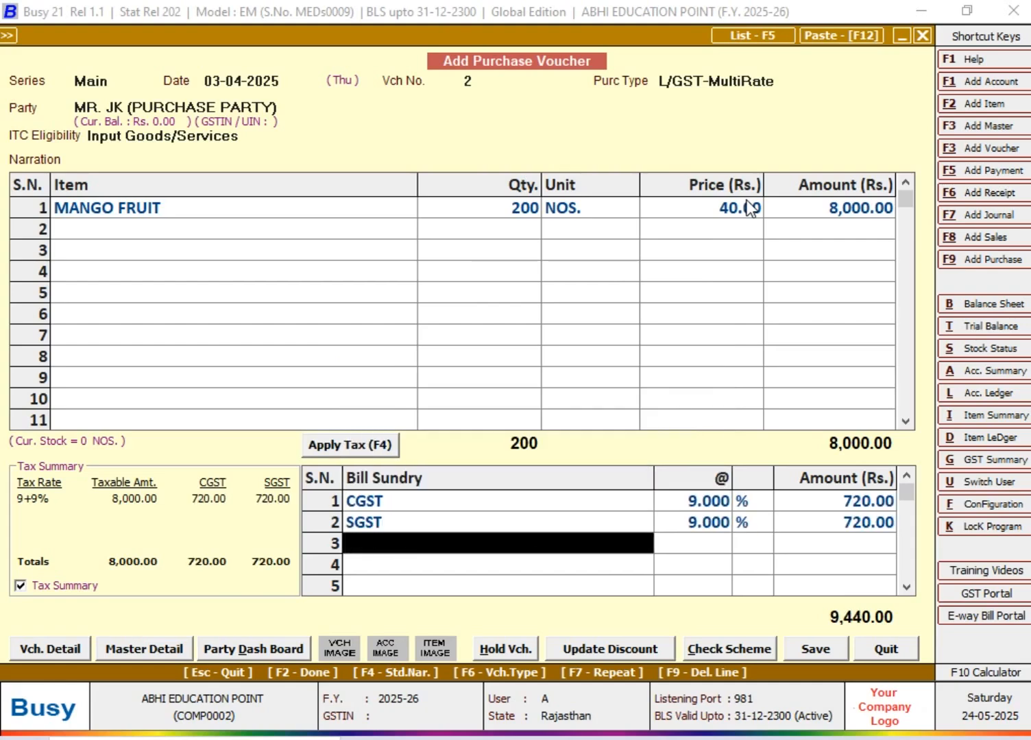
- Save the MANGO FRUIT purchase voucher, choosing to continue with a tax invoice for an unregistered party
{"action": "key", "text": "Return"}
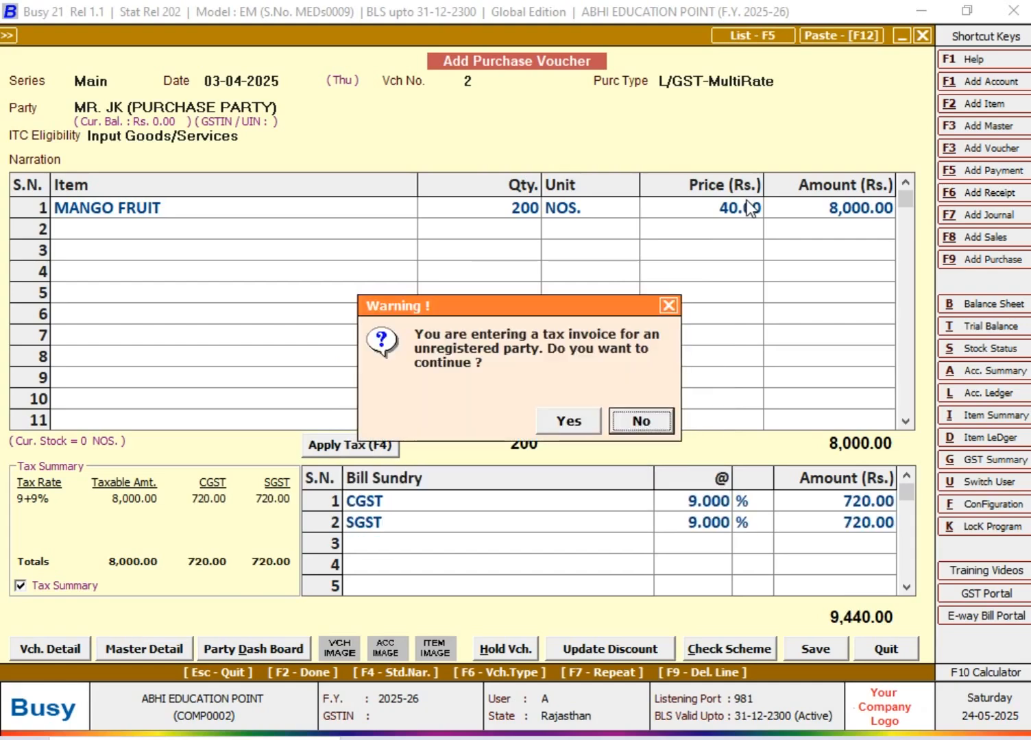
{"action": "key", "text": "y"}
{"action": "key", "text": "Return"}
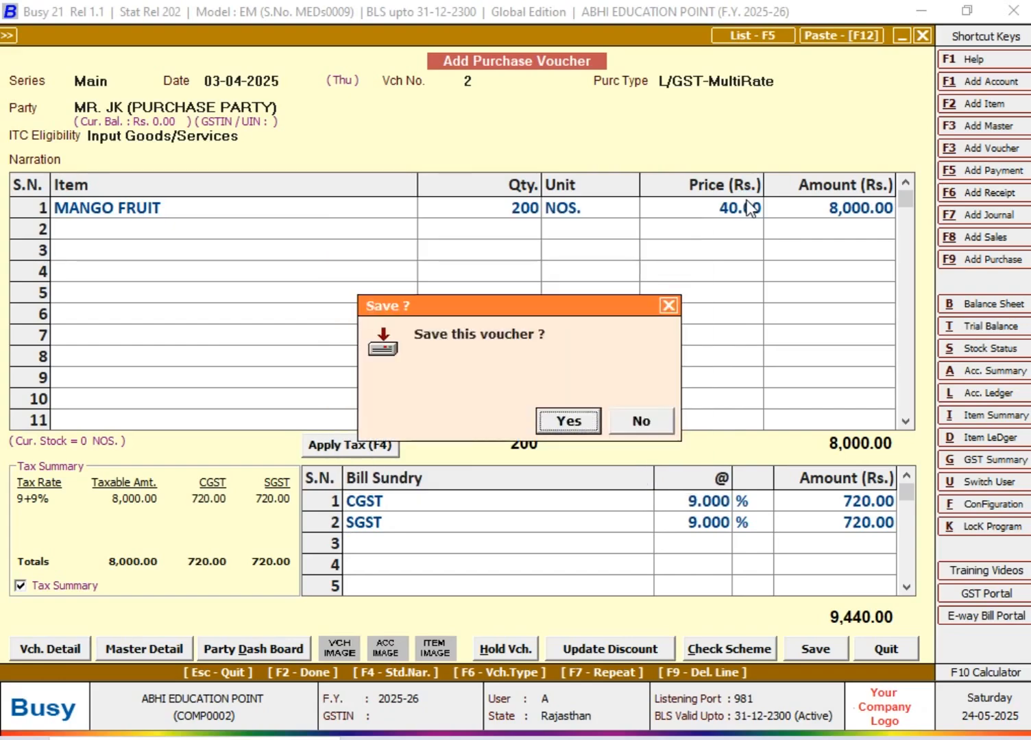
{"action": "key", "text": "Return"}
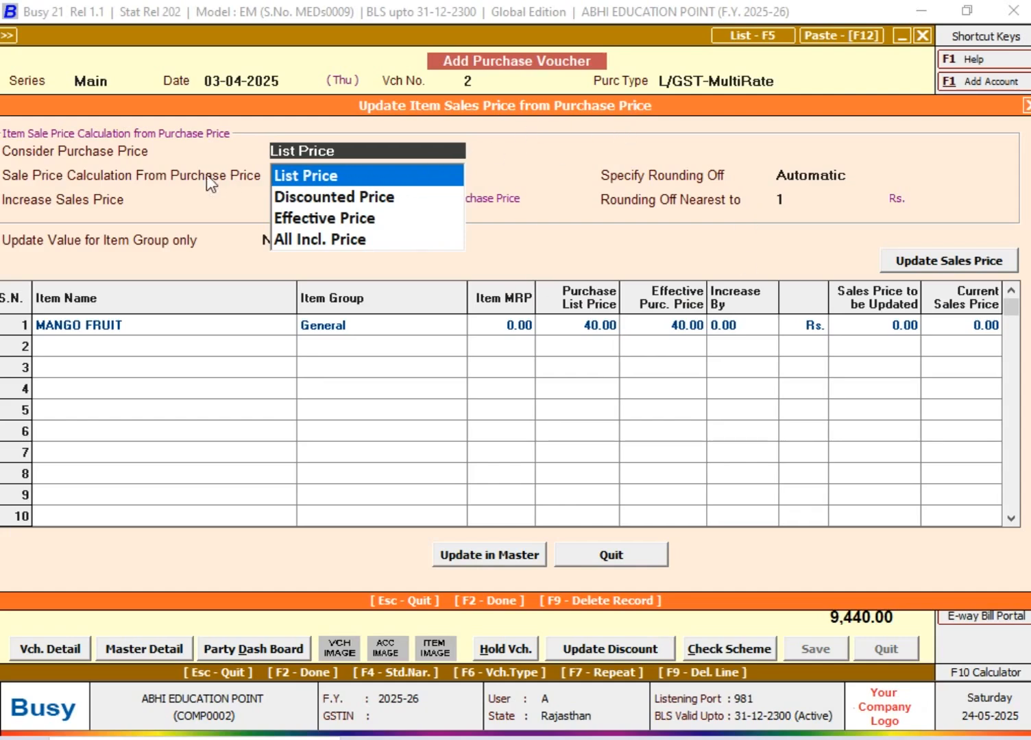
- Base MANGO FRUIT's sale price calculation on List Price and set its method to Add Absolute Amount
{"action": "left_click", "coordinate": [306, 183]}
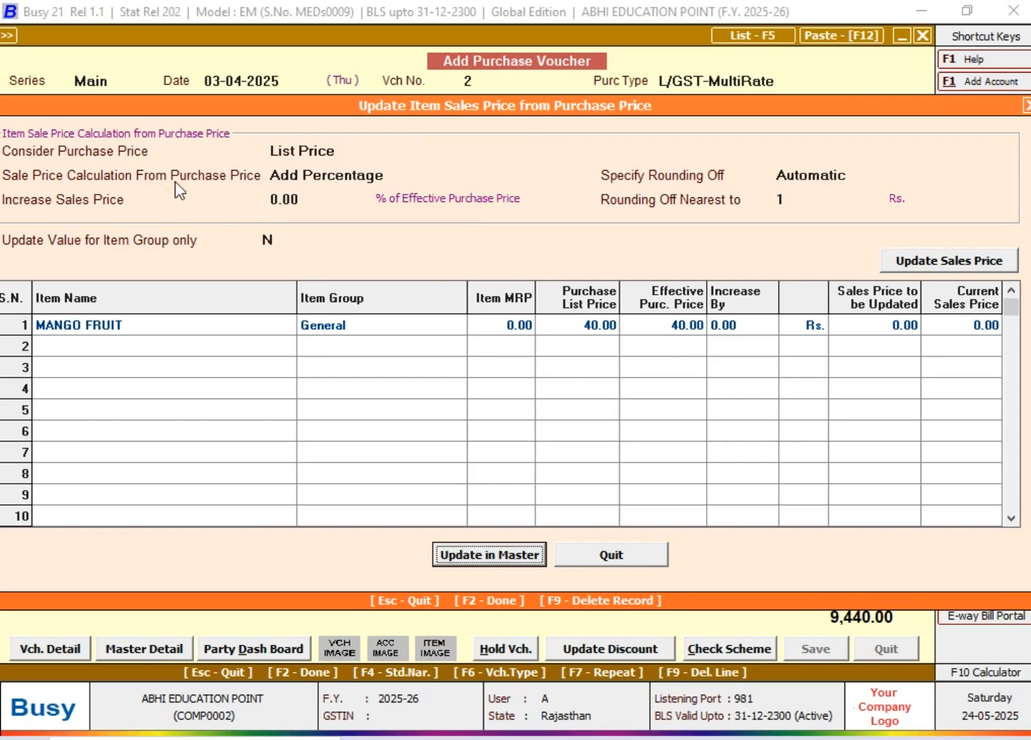
{"action": "left_click", "coordinate": [338, 179]}
{"action": "key", "text": "Down"}
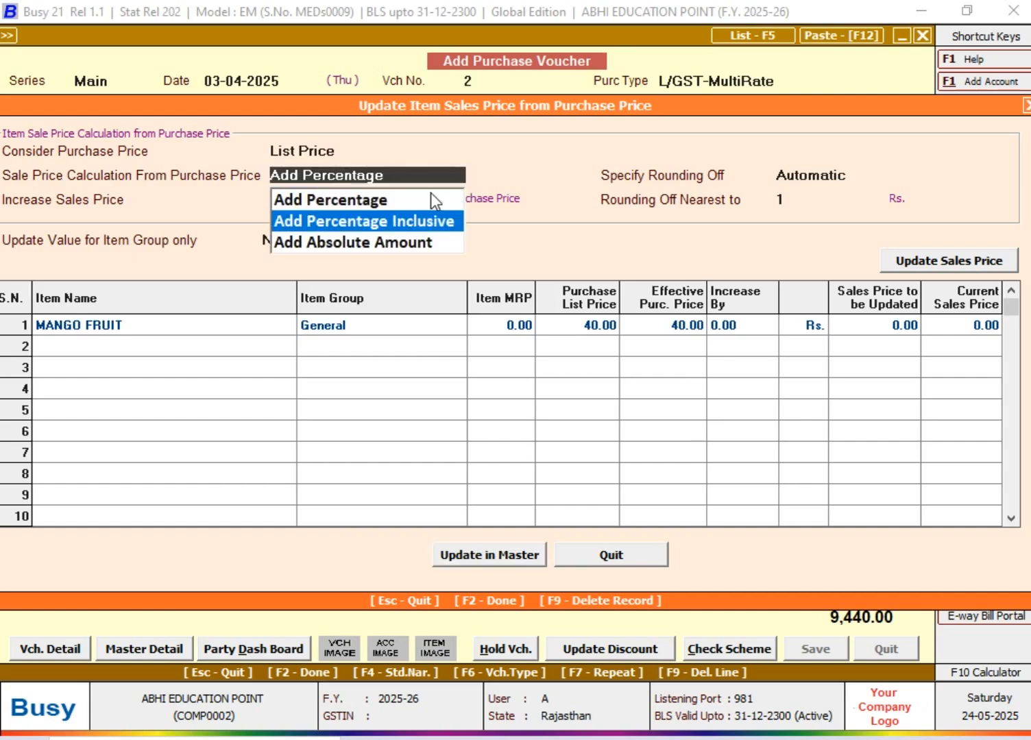
{"action": "key", "text": "Down"}
{"action": "key", "text": "Return"}
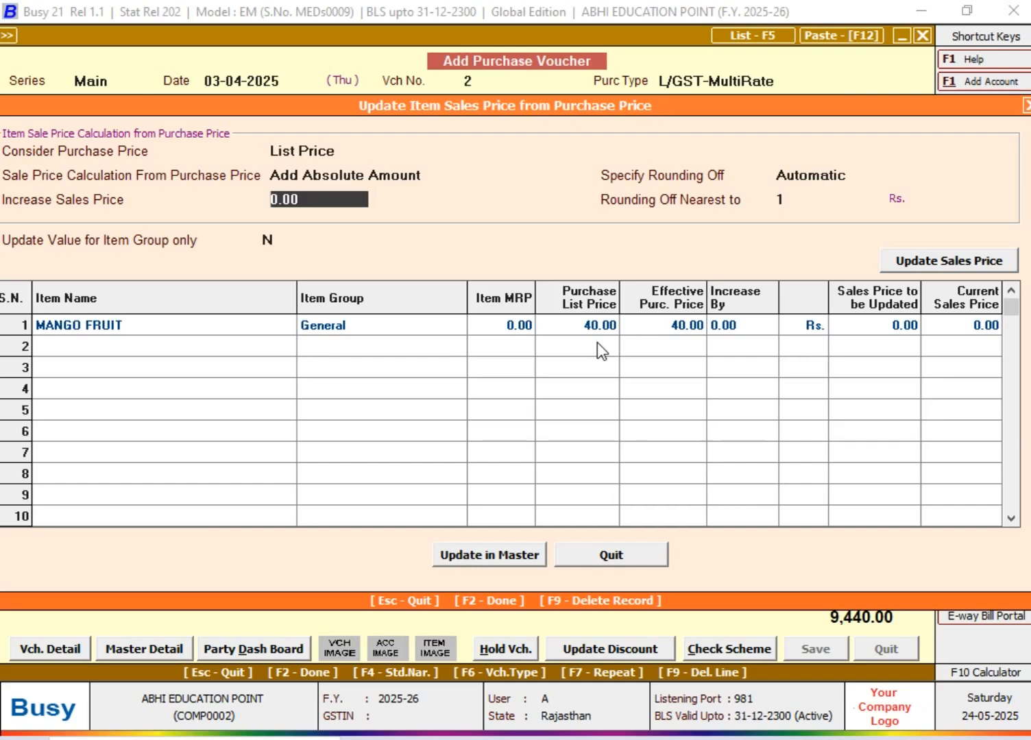
- Set MANGO FRUIT's sales price increase to Rs. 10, recalculate the sales price and update it in the item master
{"action": "type", "text": "10"}
{"action": "key", "text": "Return"}
{"action": "key", "text": "Return"}
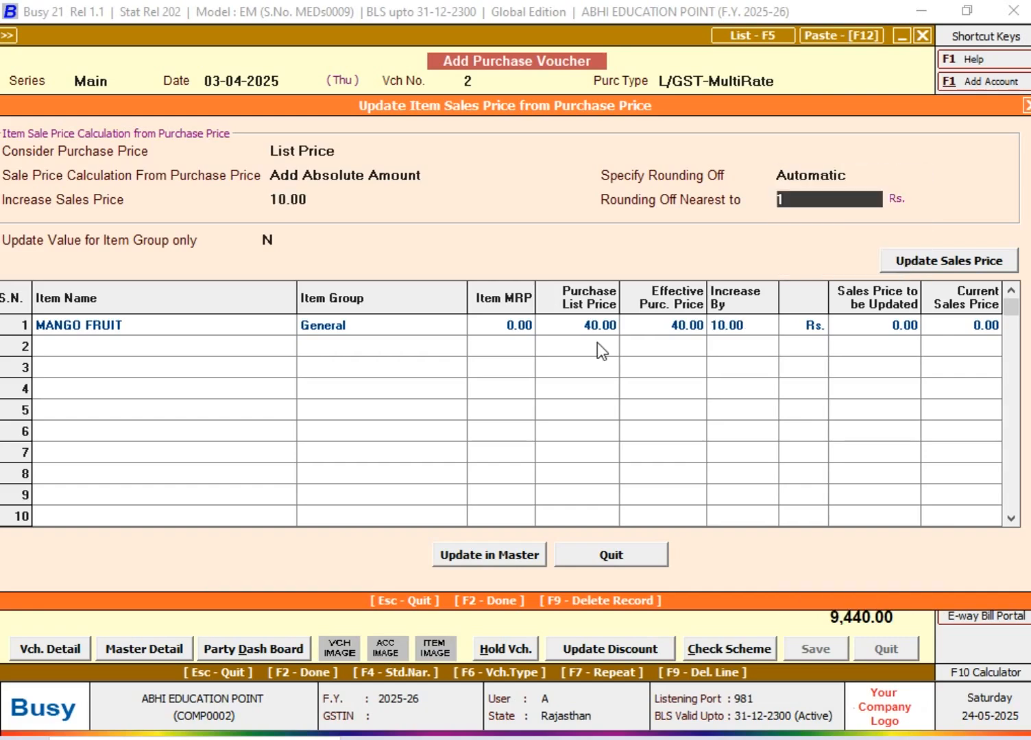
{"action": "left_click", "coordinate": [946, 267]}
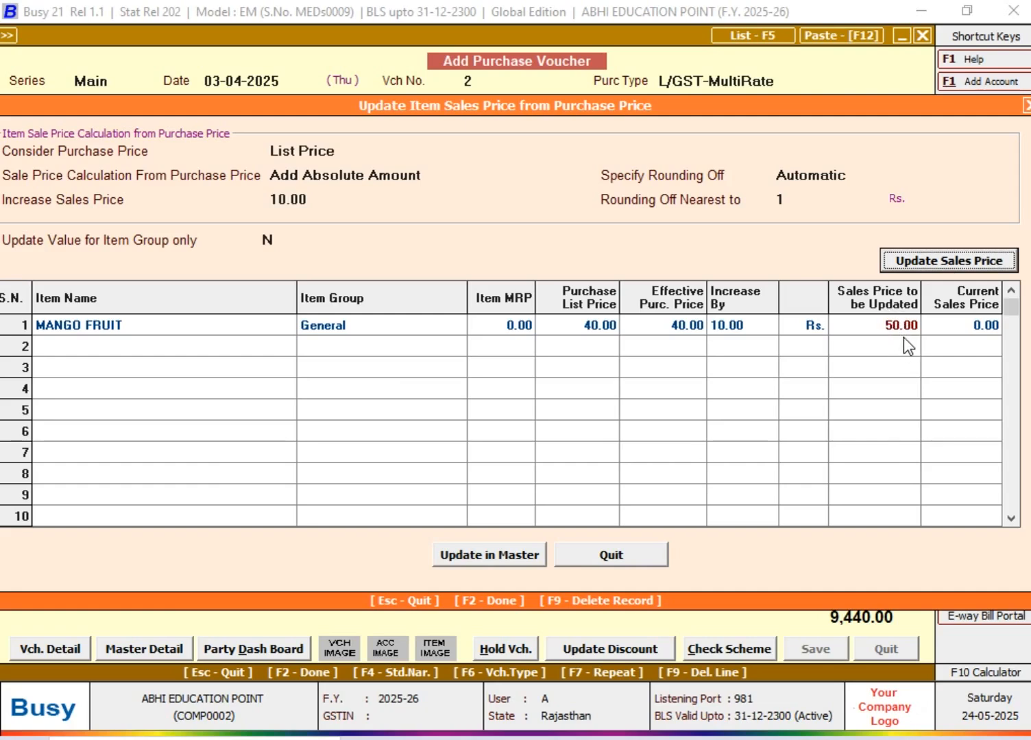
{"action": "left_click", "coordinate": [500, 558]}
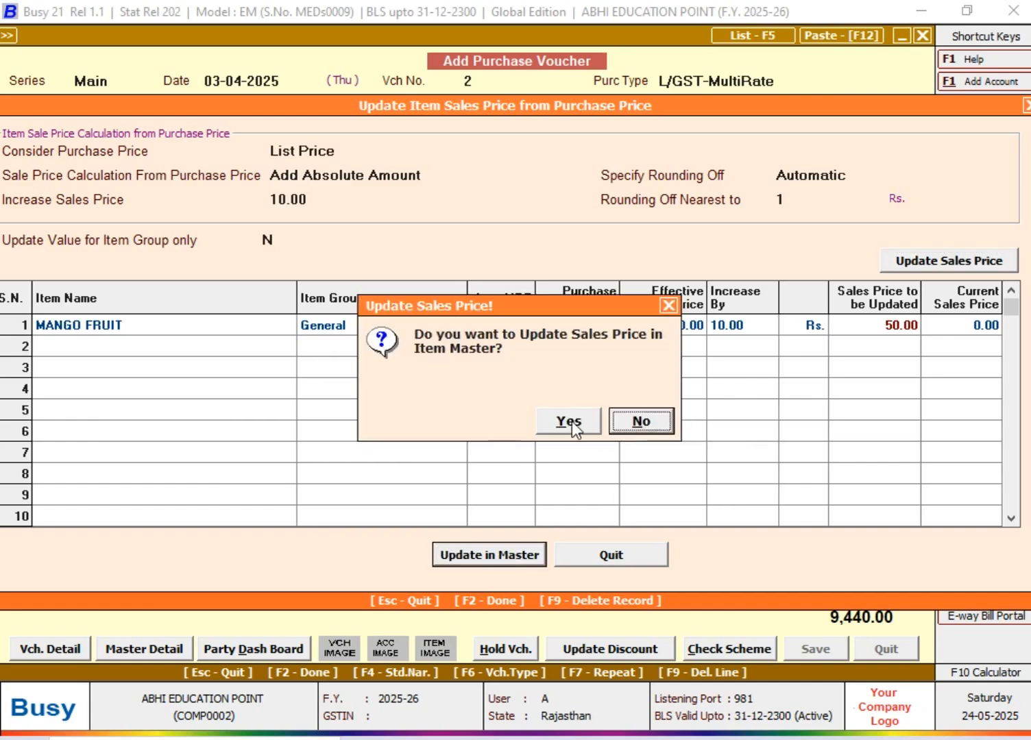
{"action": "left_click", "coordinate": [569, 421]}
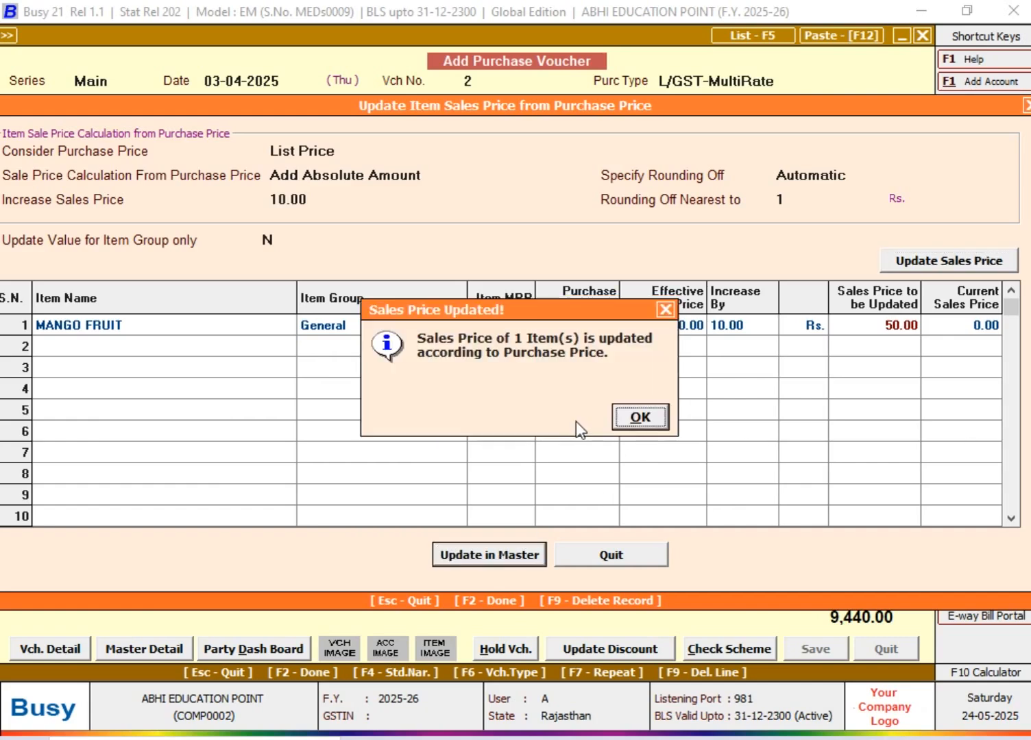
{"action": "left_click", "coordinate": [640, 418]}
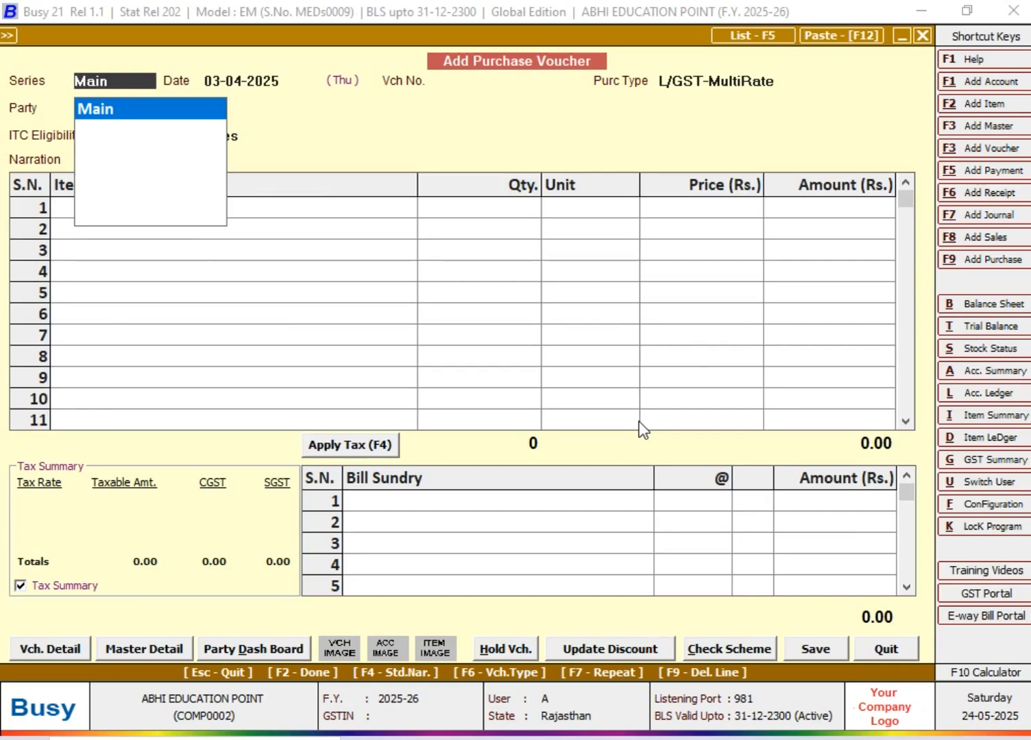
- Leave purchase voucher entry and start a new sales voucher
{"action": "key", "text": "Escape"}
{"action": "key", "text": "Escape"}
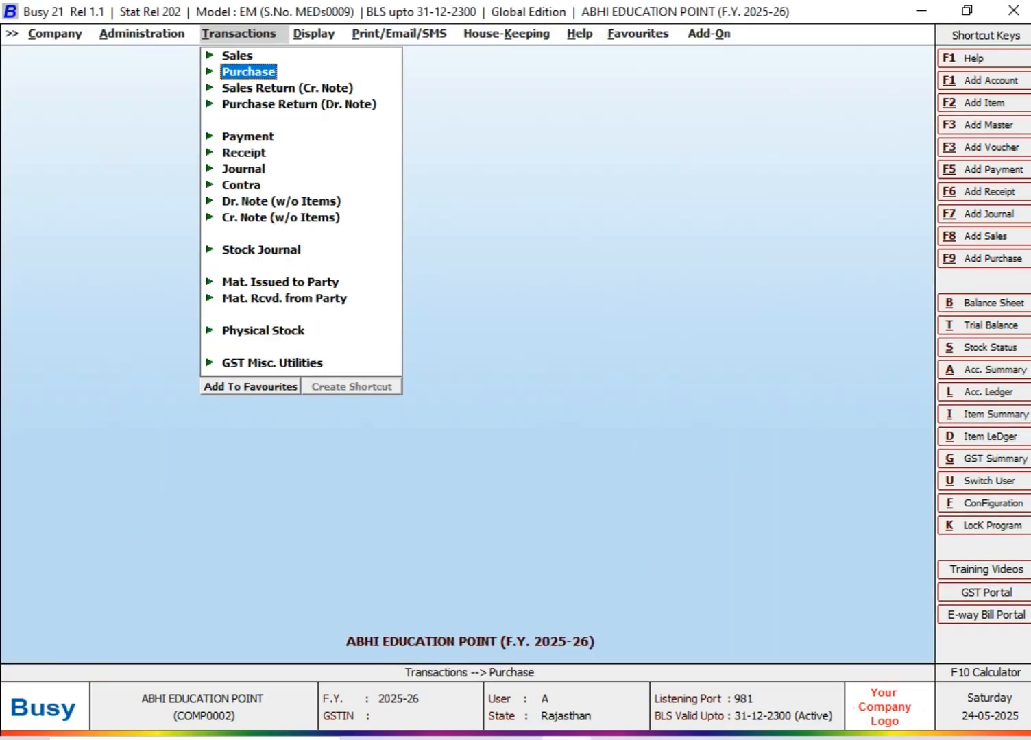
{"action": "key", "text": "Left"}
{"action": "key", "text": "Right"}
{"action": "key", "text": "Up"}
{"action": "key", "text": "Return"}
{"action": "key", "text": "Return"}
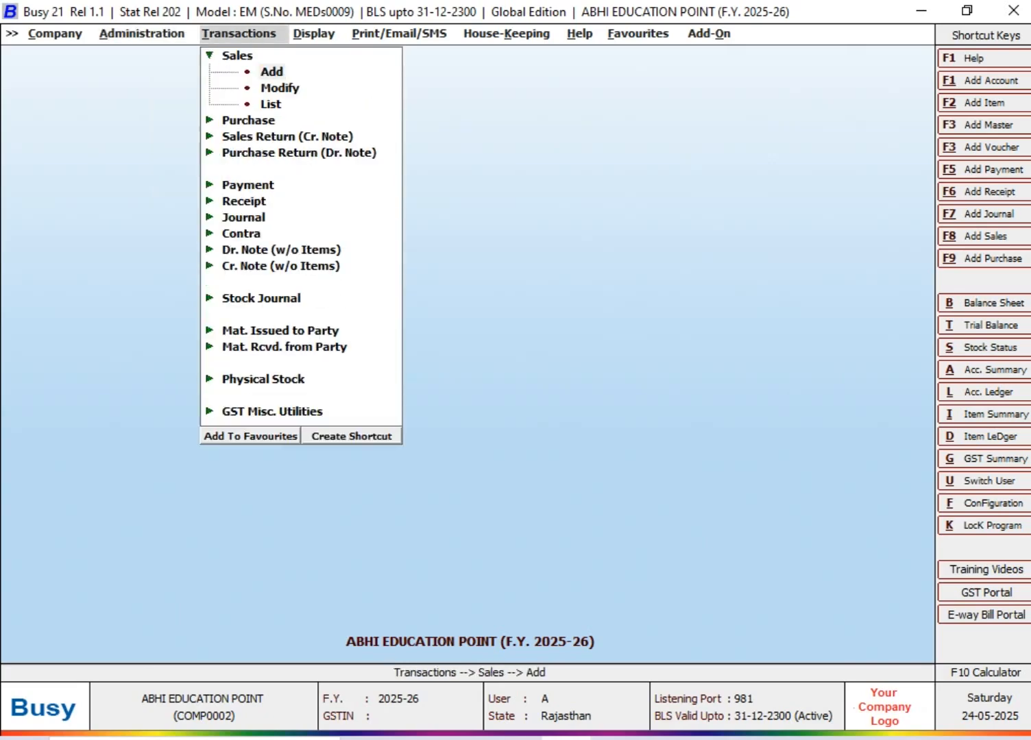
{"action": "key", "text": "Return"}
{"action": "type", "text": "3-4"}
{"action": "key", "text": "Return"}
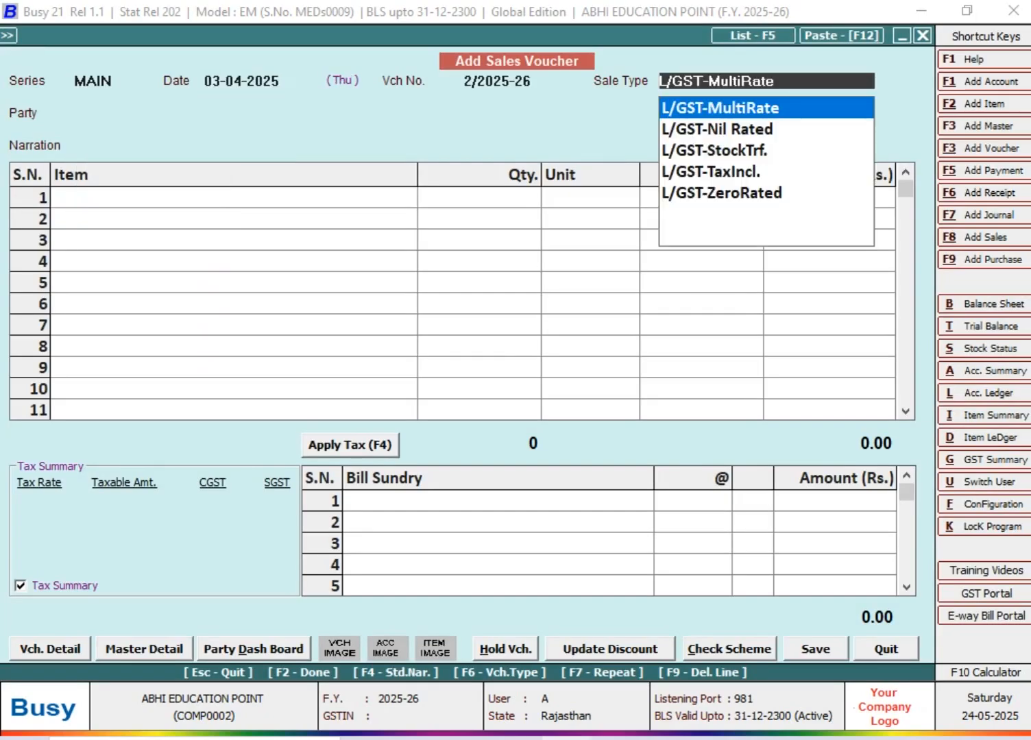
{"action": "key", "text": "Escape"}
{"action": "key", "text": "Escape"}
{"action": "key", "text": "Return"}
{"action": "type", "text": "2-4"}
{"action": "key", "text": "Return"}
{"action": "key", "text": "Return"}
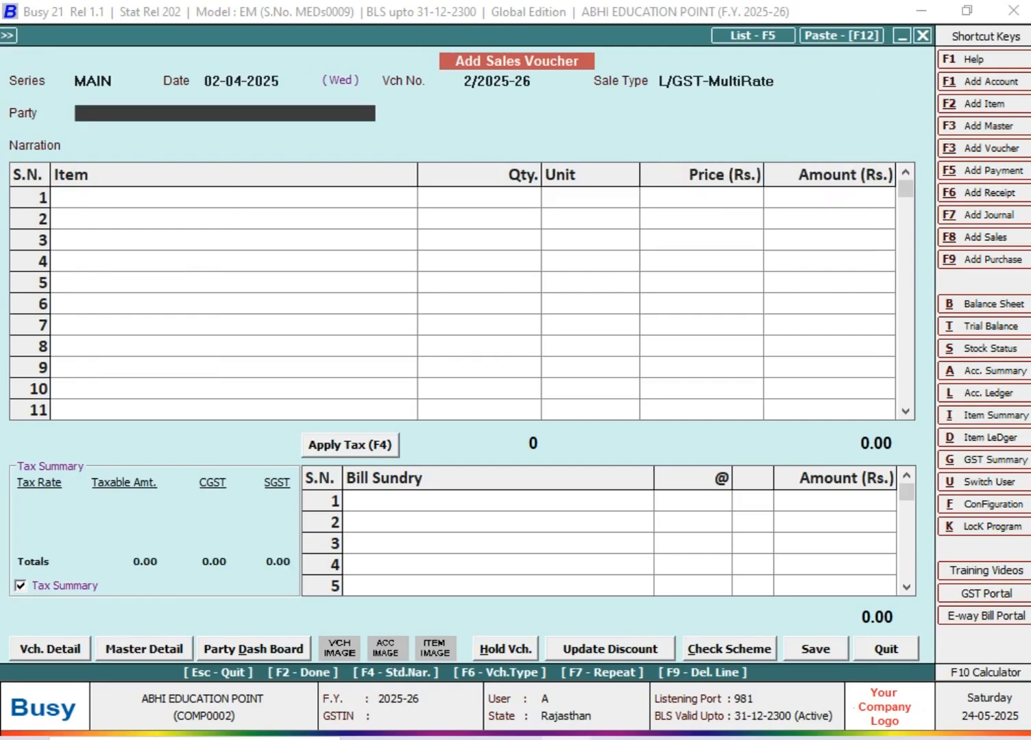
{"action": "key", "text": "Escape"}
{"action": "key", "text": "Escape"}
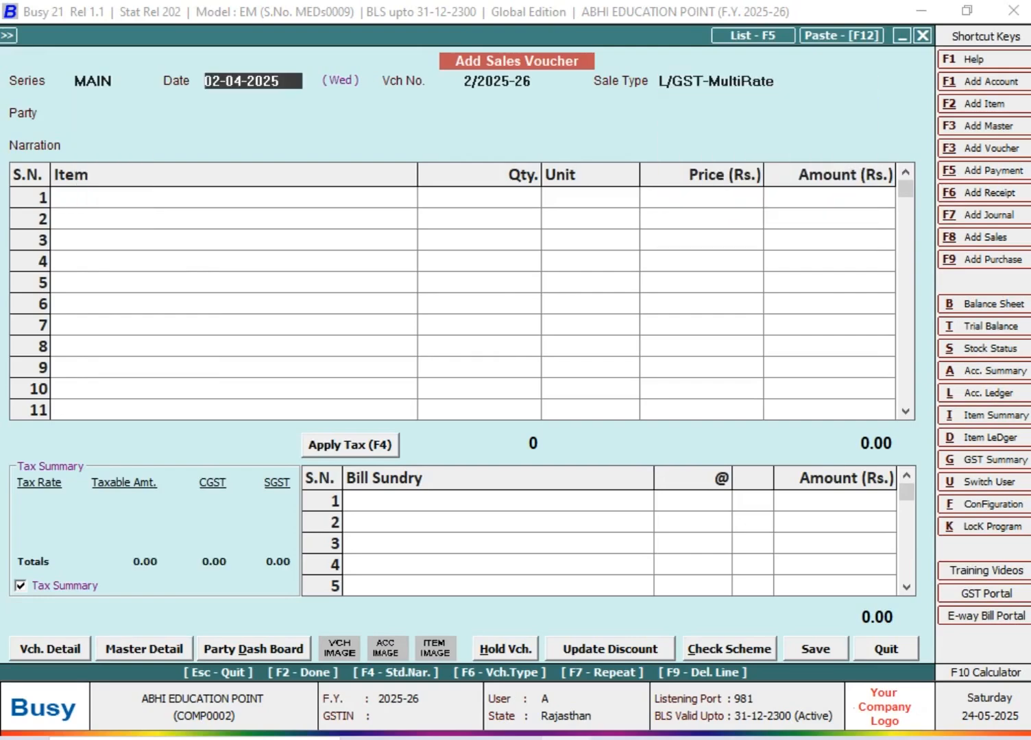
- Date the sales voucher 03-04-2025, keep the sale type L/GST-MultiRate and choose Cash as the party
{"action": "type", "text": "3-4"}
{"action": "key", "text": "Return"}
{"action": "key", "text": "Return"}
{"action": "type", "text": "C"}
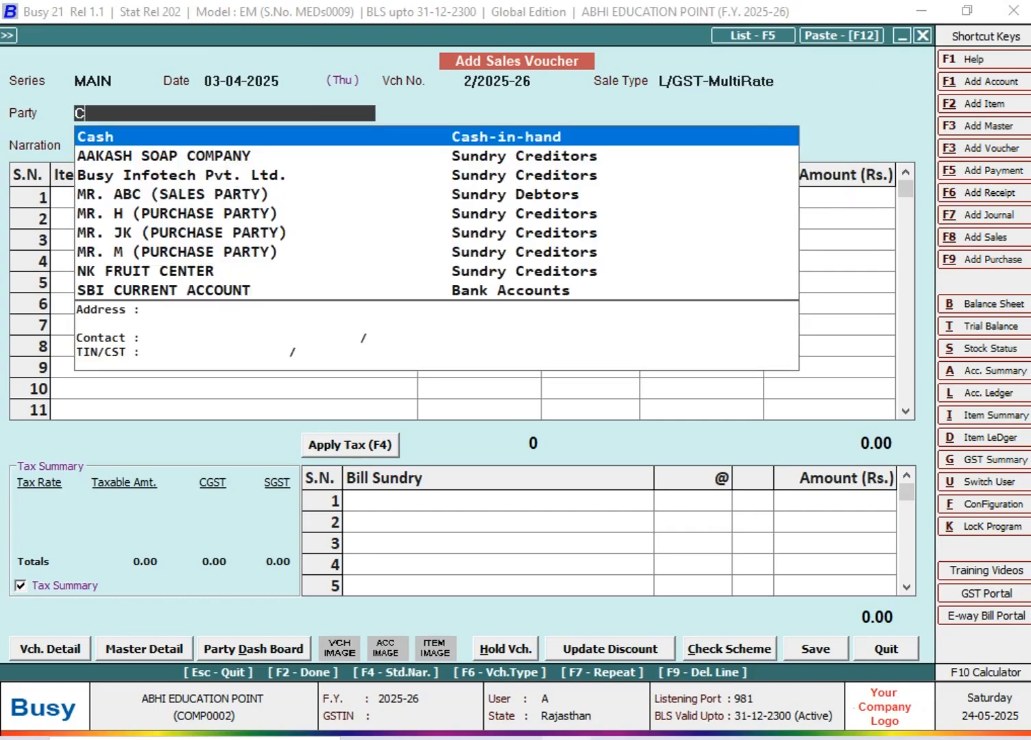
{"action": "type", "text": "a"}
{"action": "key", "text": "Return"}
- Choose MANGO FRUIT as the first item of the sales voucher and check its automatically filled sale price
{"action": "type", "text": "m"}
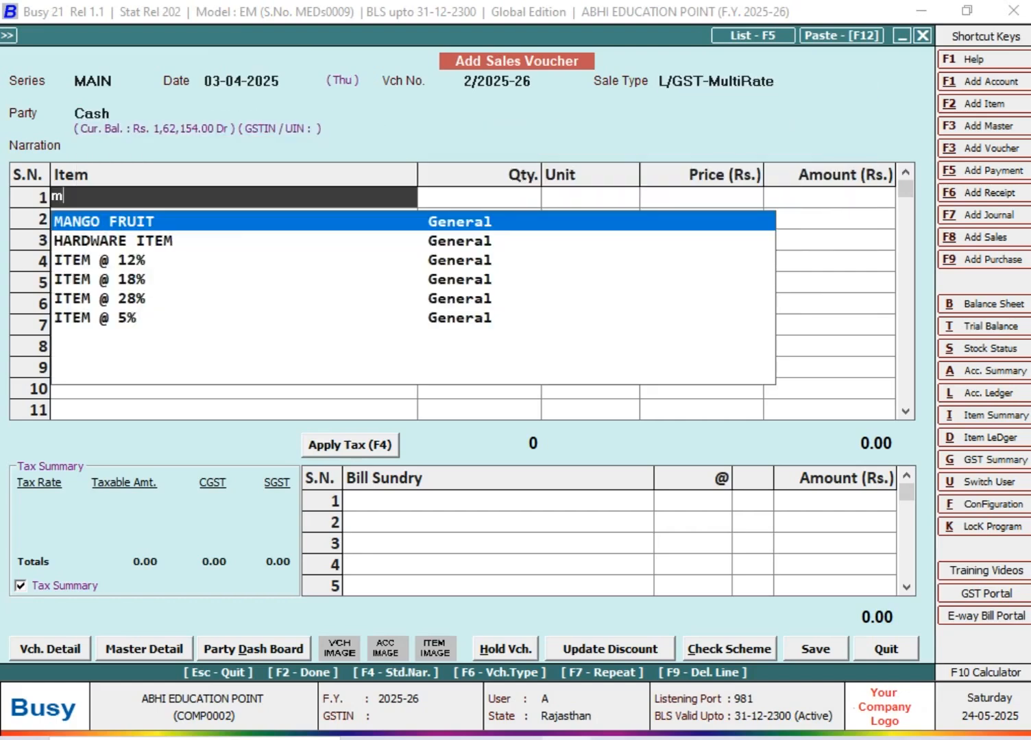
{"action": "type", "text": "a"}
{"action": "key", "text": "Return"}
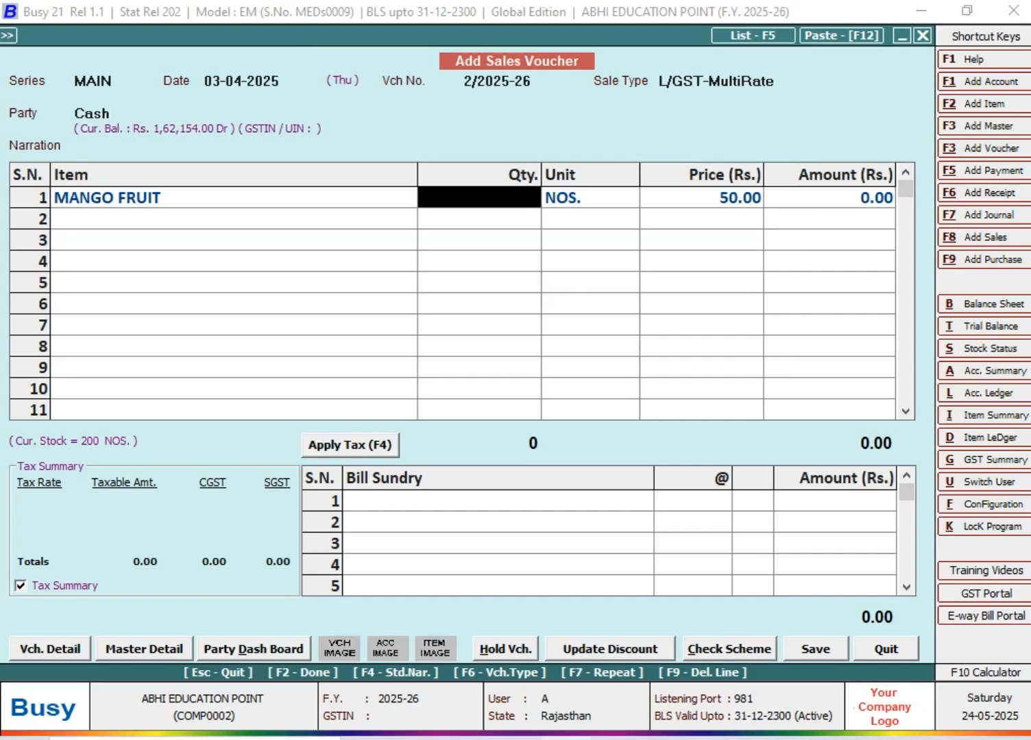
{"action": "left_click", "coordinate": [733, 205]}
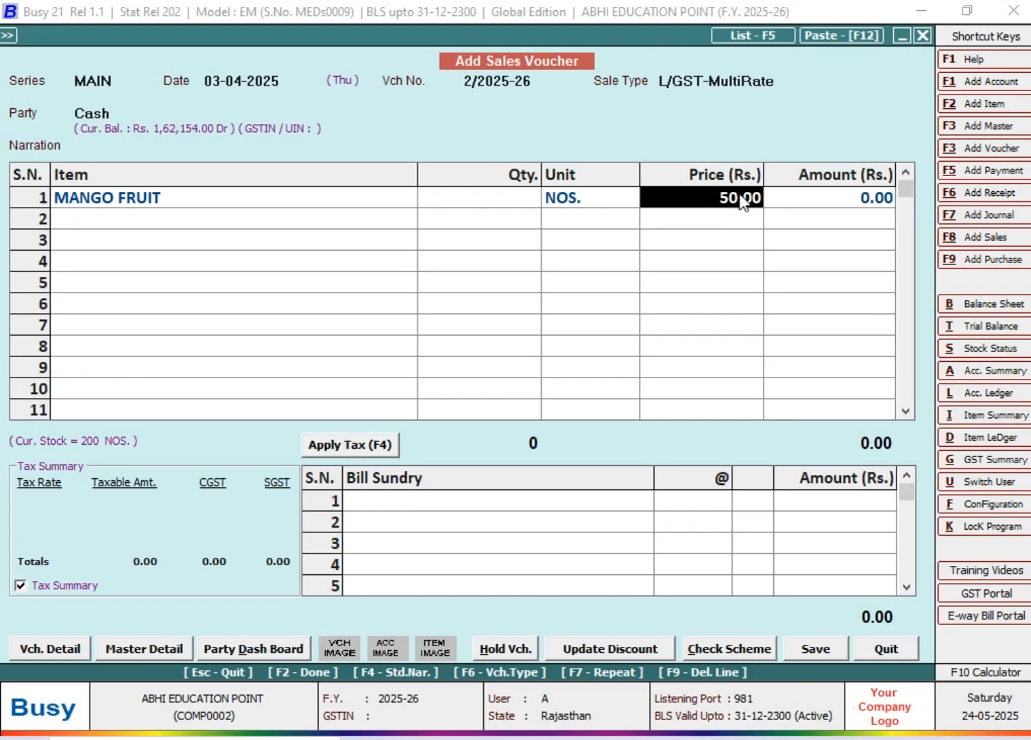
{"action": "left_click", "coordinate": [194, 213]}
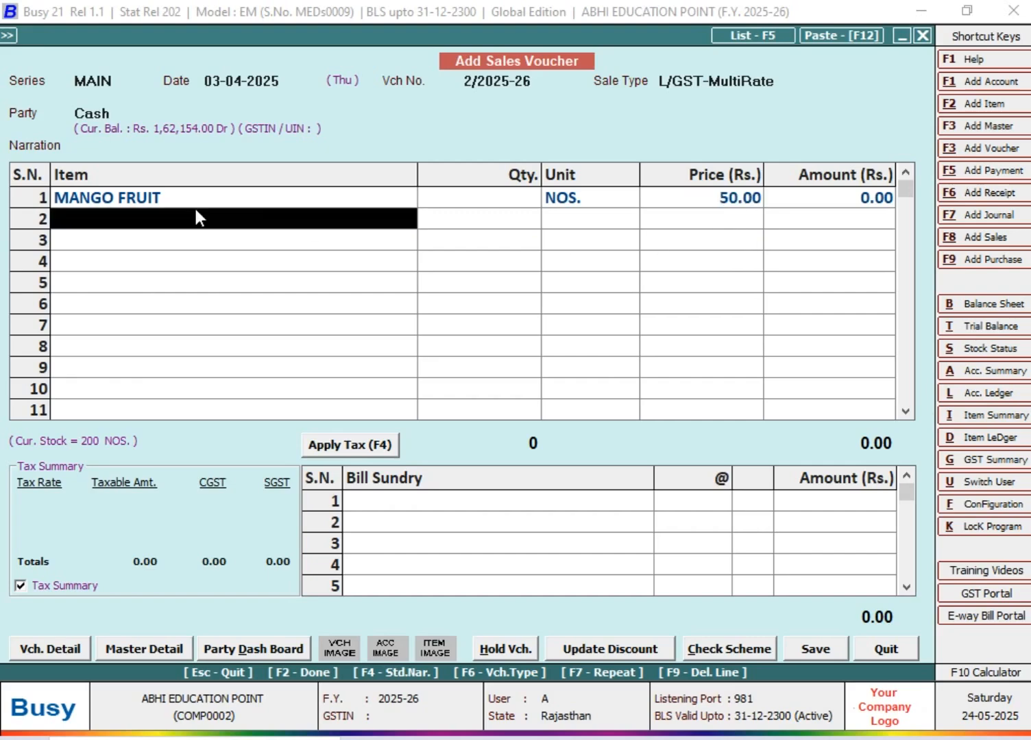
{"action": "left_click", "coordinate": [240, 200]}
{"action": "left_click", "coordinate": [745, 203]}
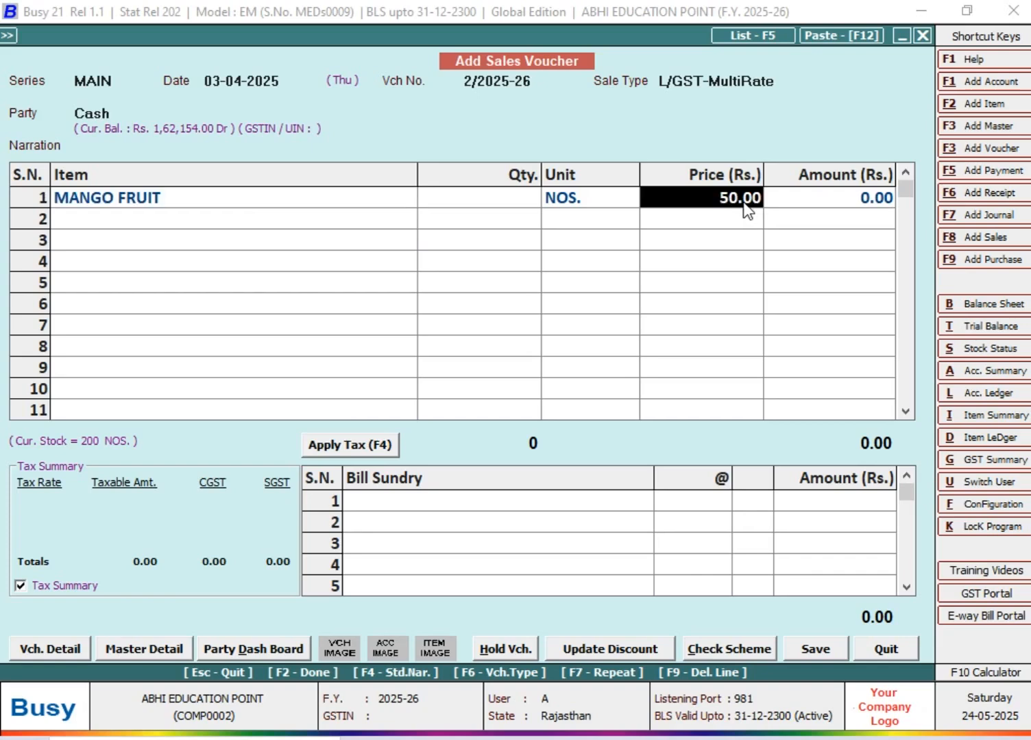
- Set the MANGO FRUIT quantity to 10 and accept the filled-in unit and price
{"action": "left_click", "coordinate": [492, 205]}
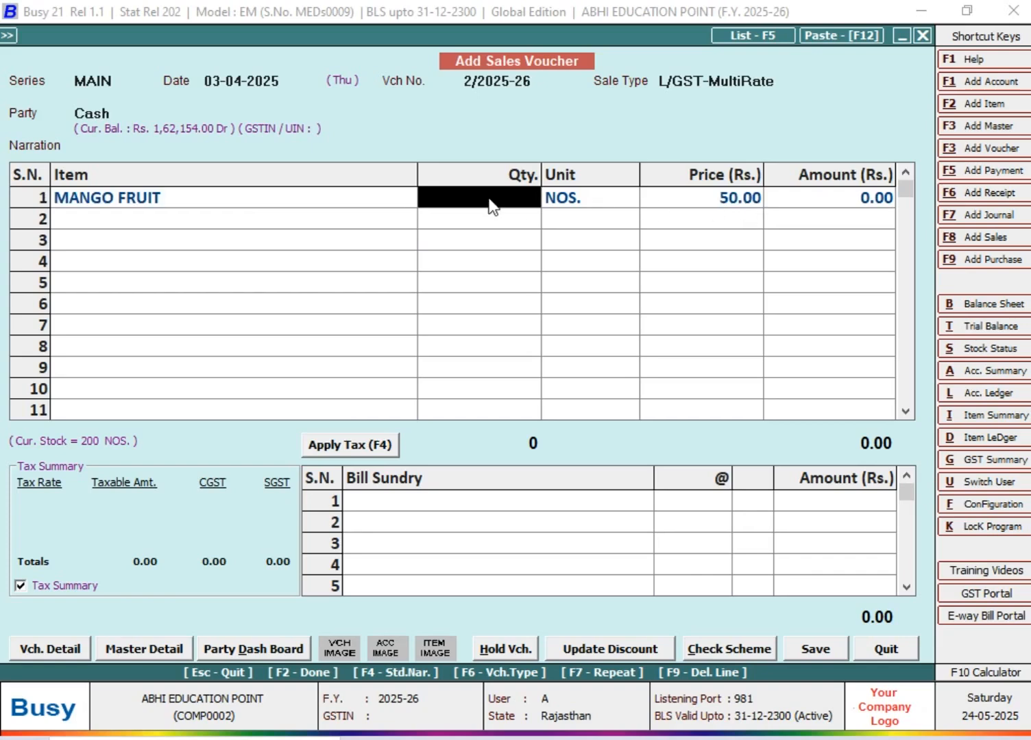
{"action": "type", "text": "10"}
{"action": "key", "text": "Return"}
{"action": "key", "text": "Return"}
{"action": "key", "text": "Return"}
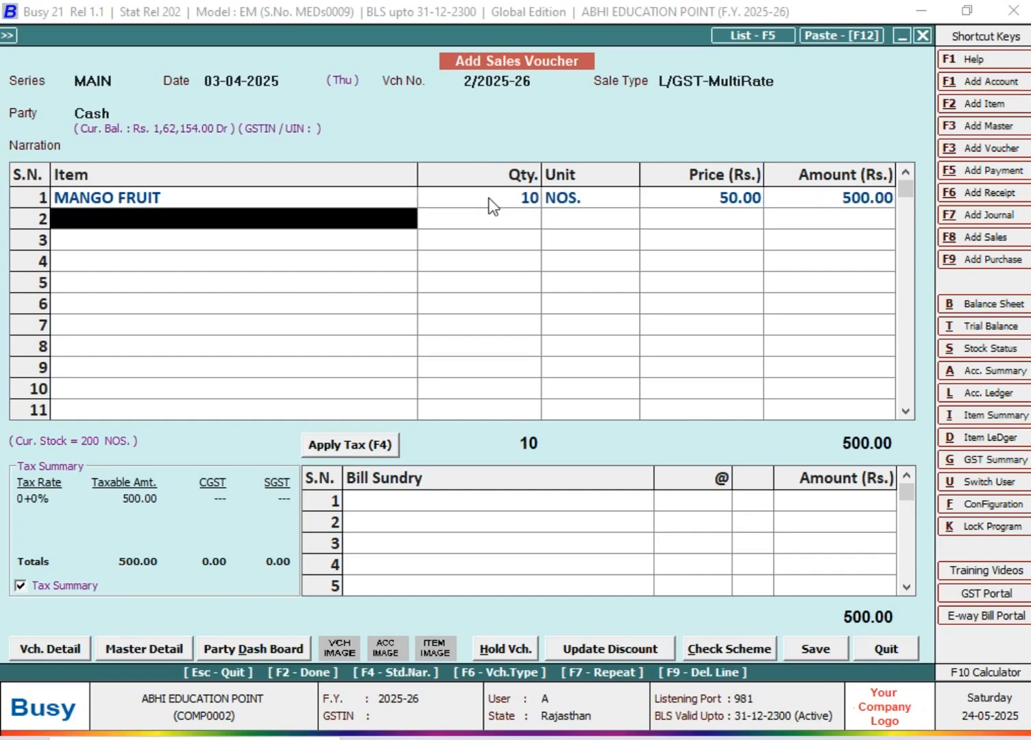
- Add CGST and SGST at 9% each as bill sundries on the sales voucher
{"action": "key", "text": "Return"}
{"action": "type", "text": "cg"}
{"action": "key", "text": "Return"}
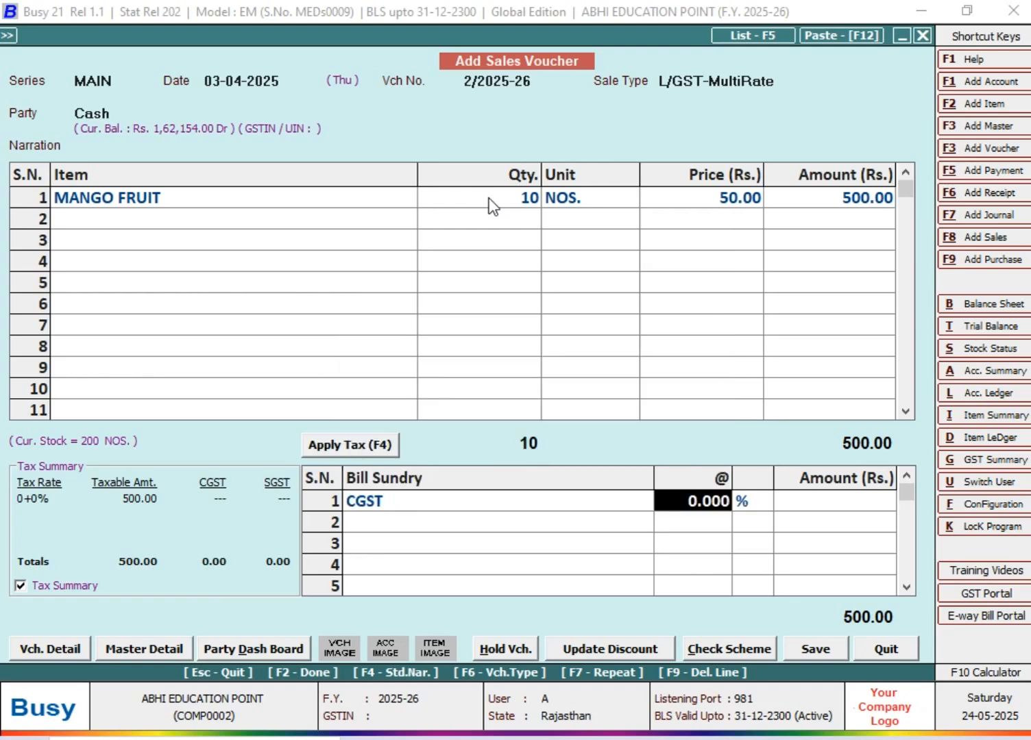
{"action": "type", "text": "9"}
{"action": "key", "text": "Return"}
{"action": "key", "text": "Return"}
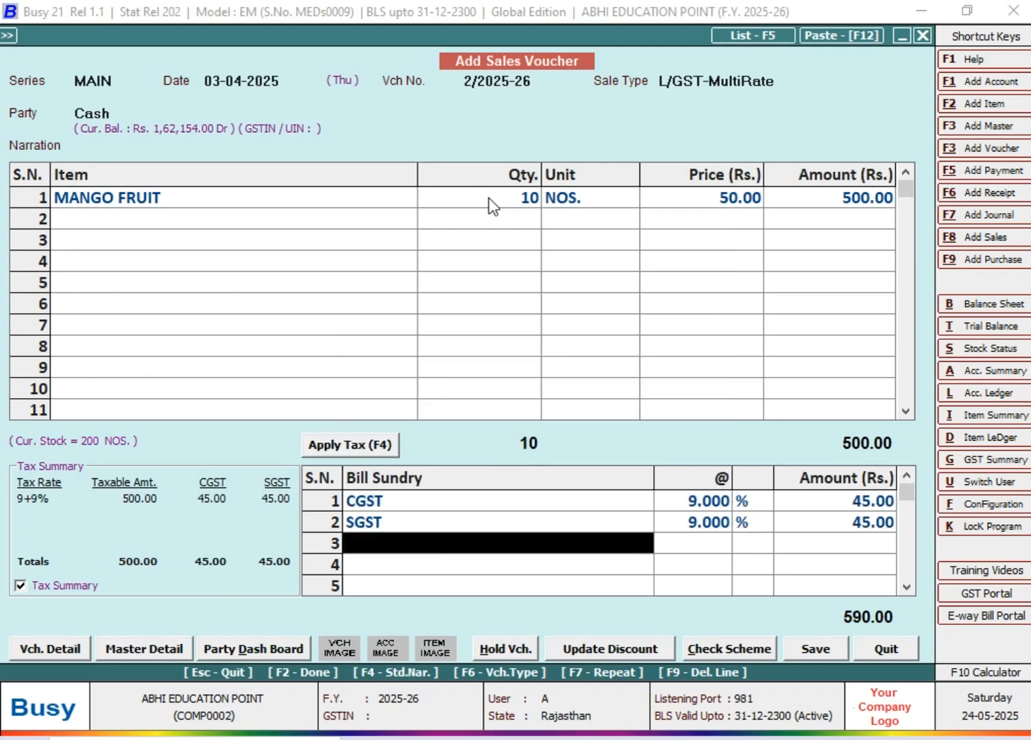
- Save the MANGO FRUIT sales voucher
{"action": "key", "text": "Return"}
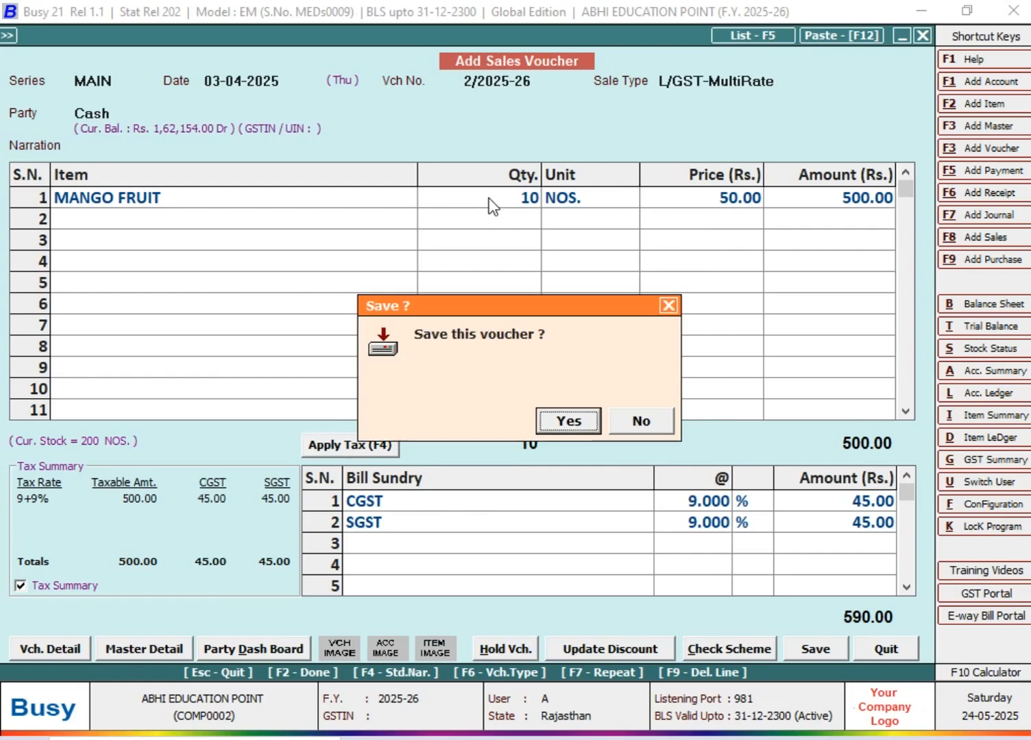
{"action": "key", "text": "Return"}
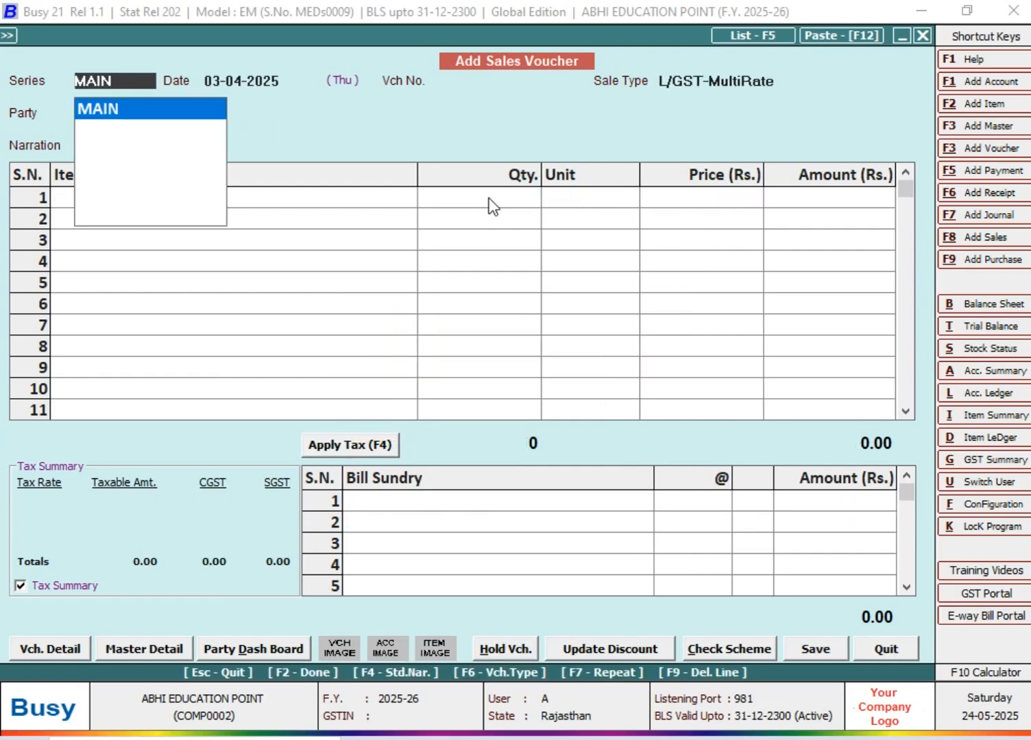
{"action": "key", "text": "BackSpace"}
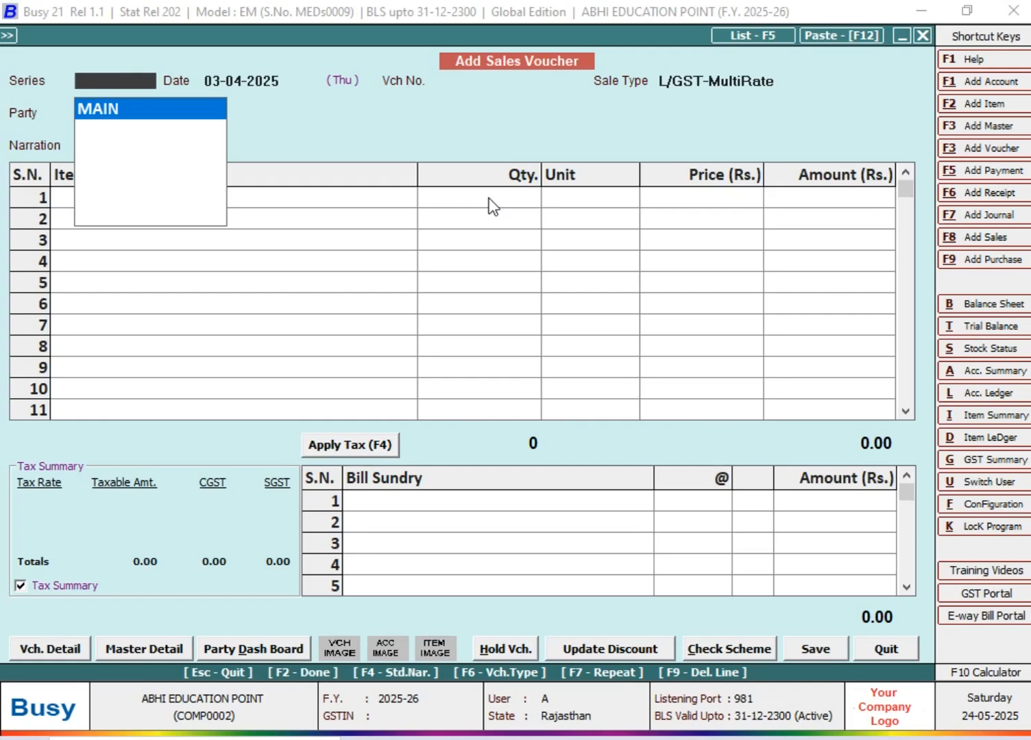